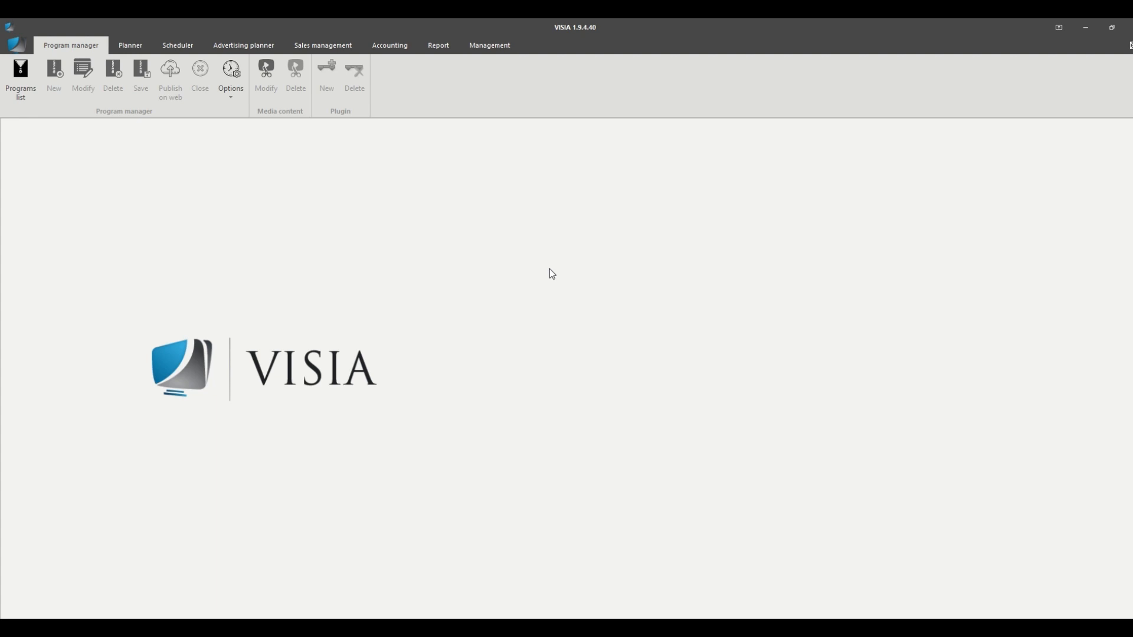
In the video server settings, start a new server entry and manually enter z:\ as its master name.
click(1129, 45)
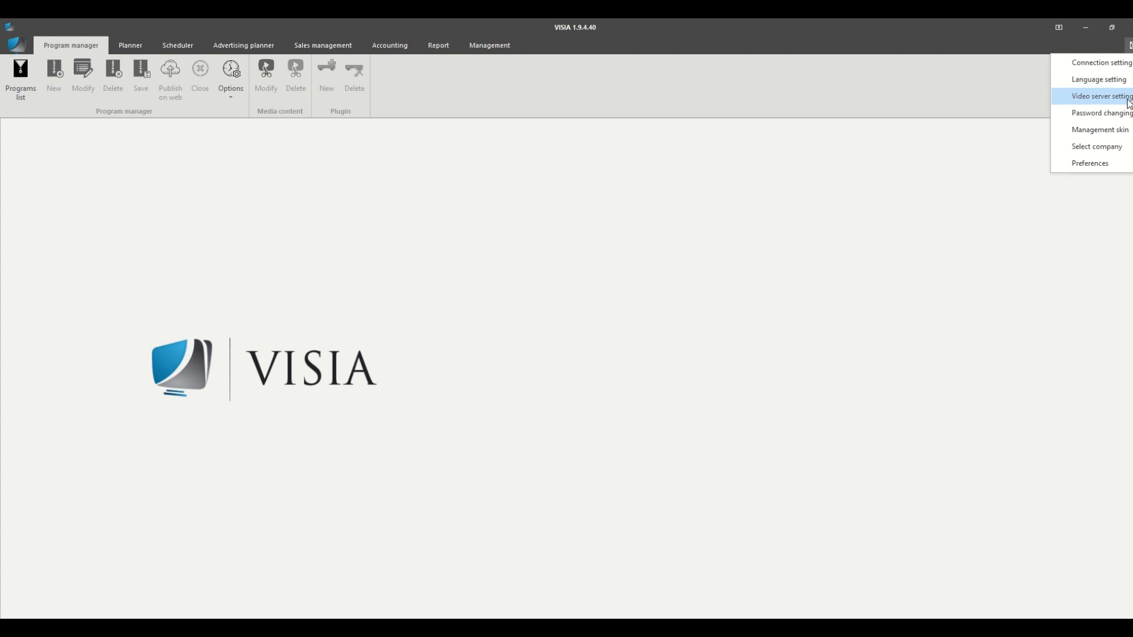
click(1101, 96)
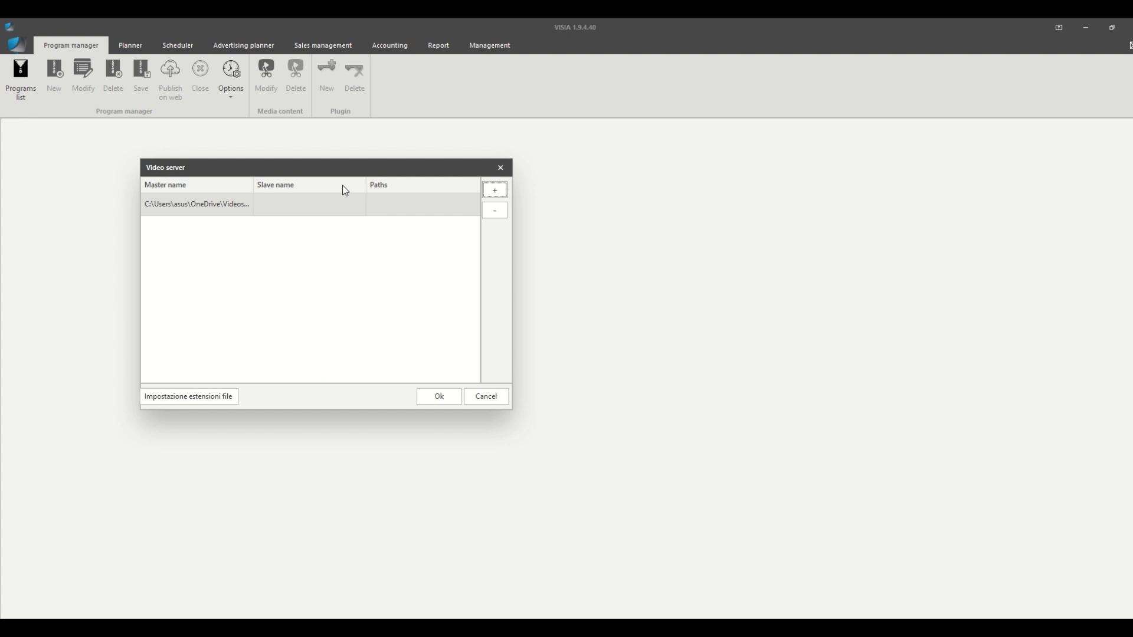
drag(350, 171, 357, 206)
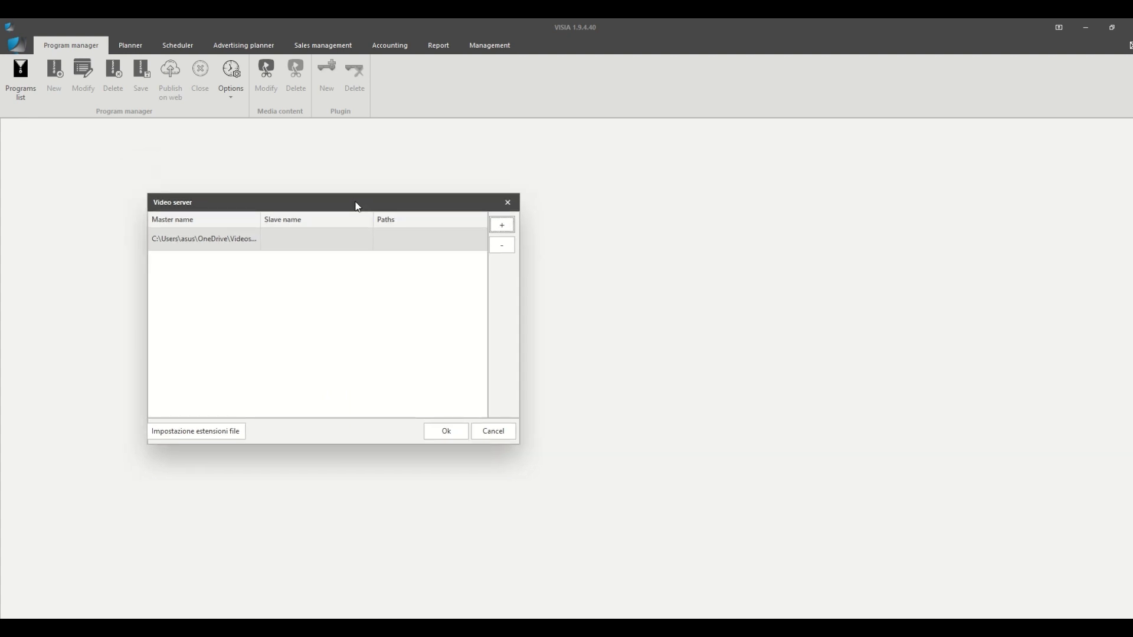
click(505, 231)
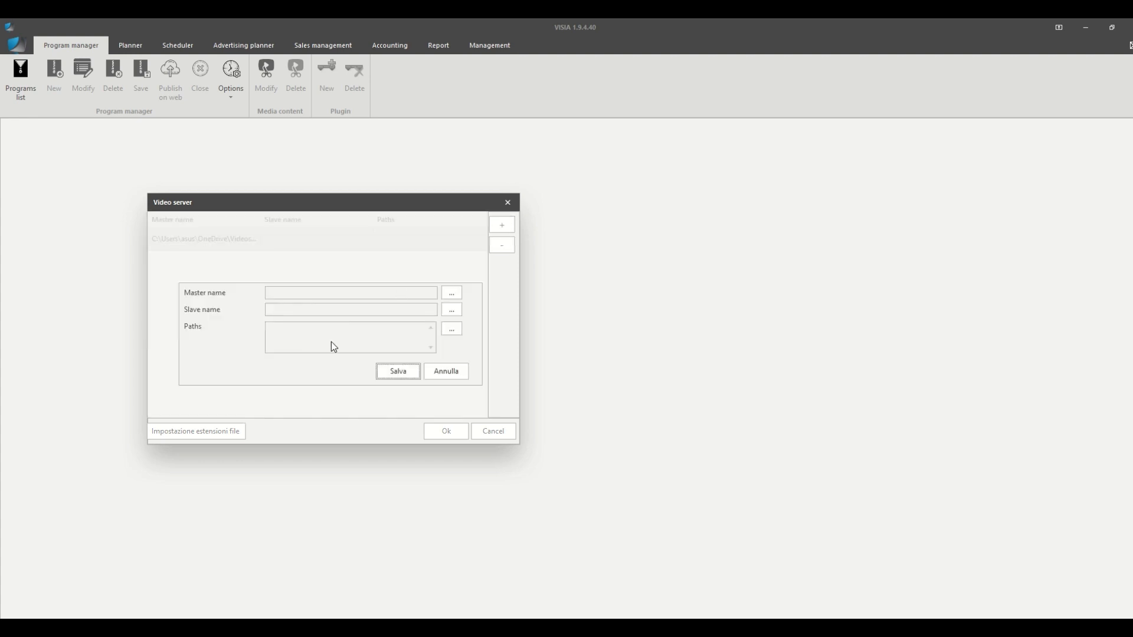
click(452, 295)
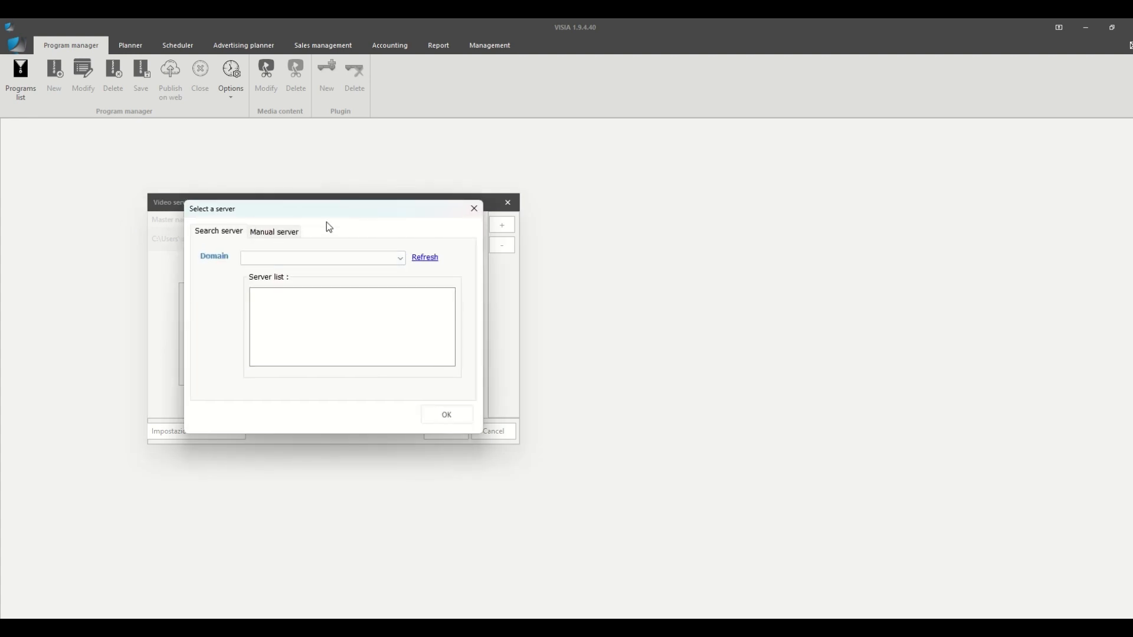
click(293, 236)
click(284, 258)
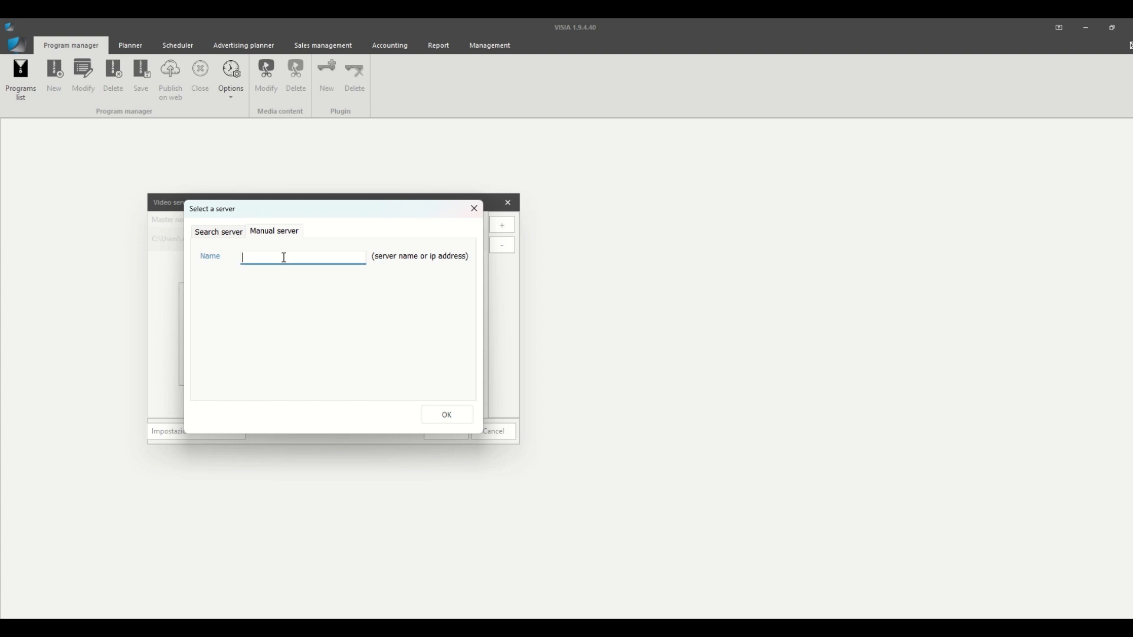
text(z:\)
click(444, 414)
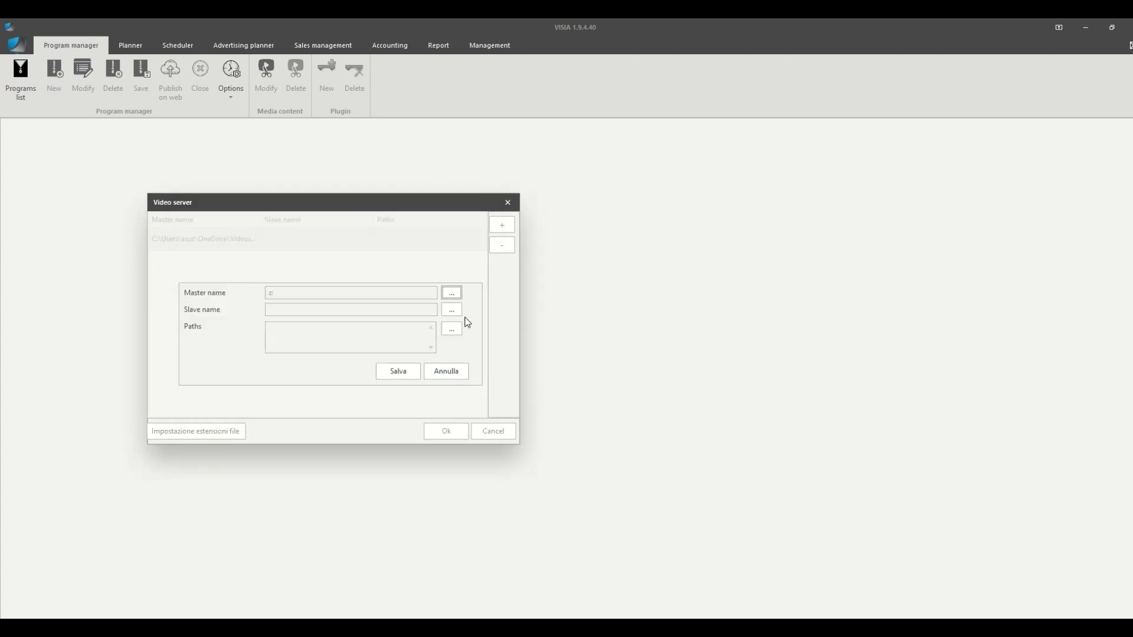
Try entering \disk as a path for the z: master, and discard the new video server entry.
click(451, 329)
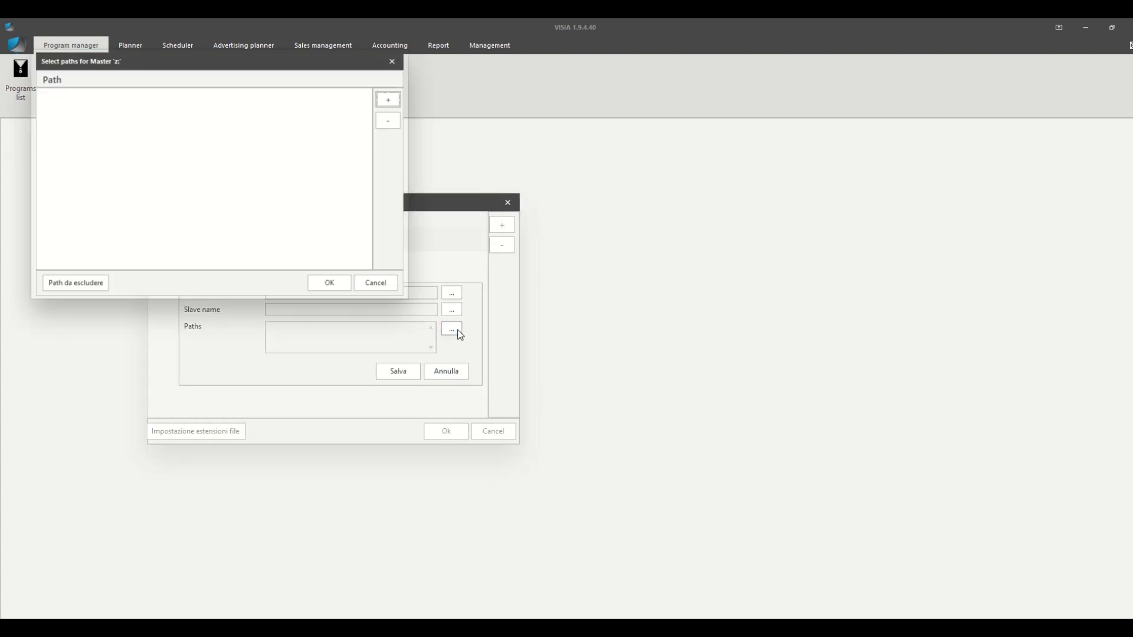
click(395, 99)
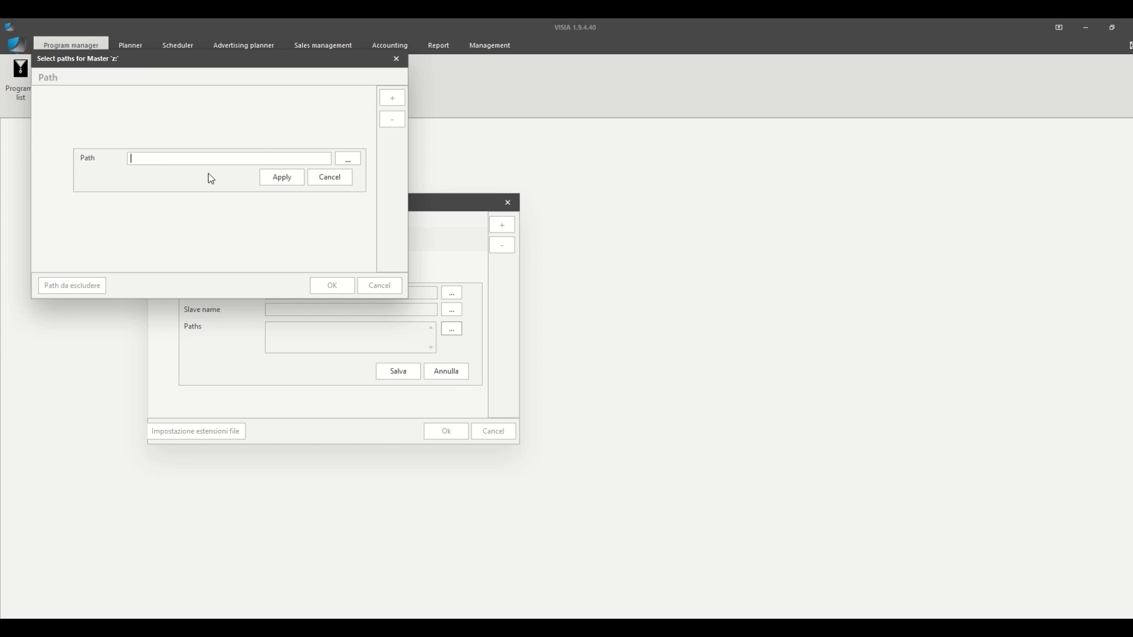
text(\disk)
click(343, 176)
click(395, 289)
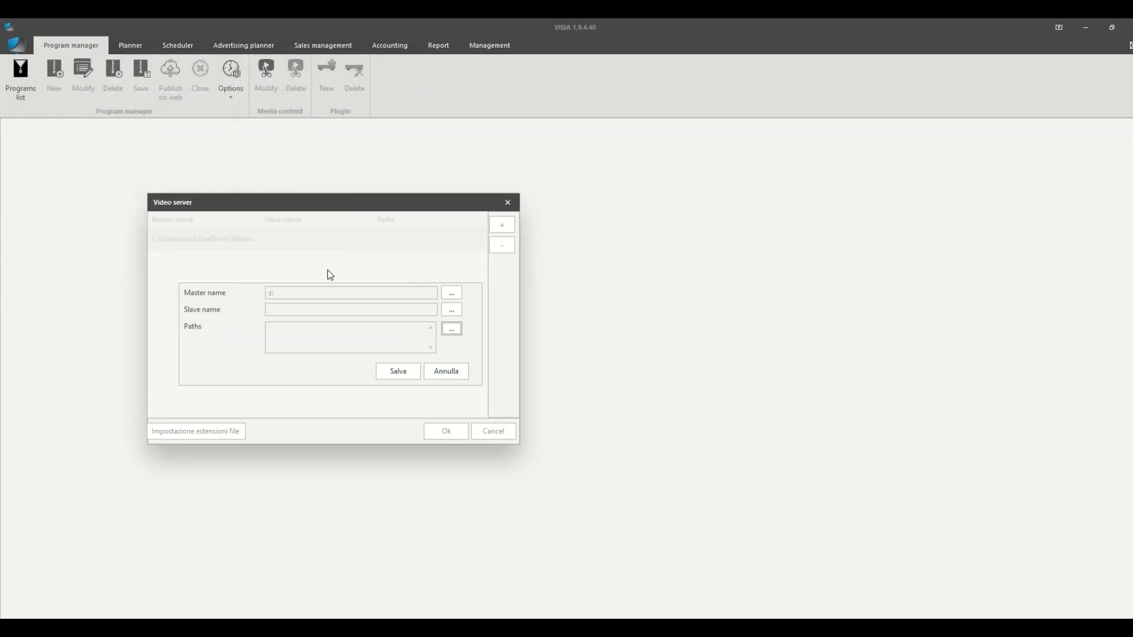
click(507, 203)
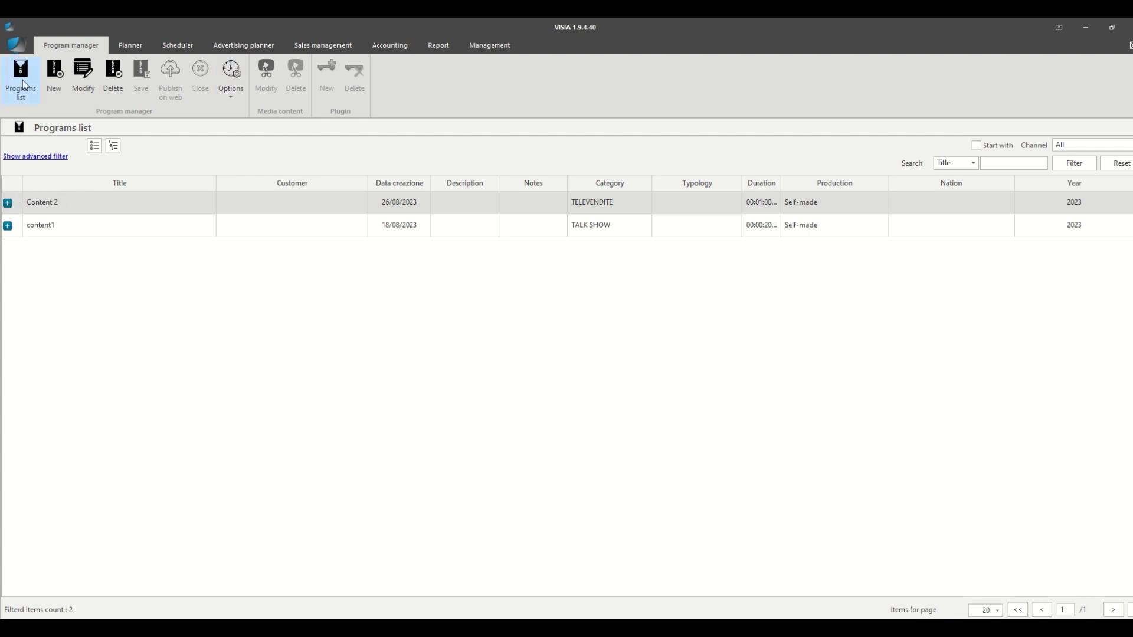
Start a new program and open the list of available assets for it.
click(53, 77)
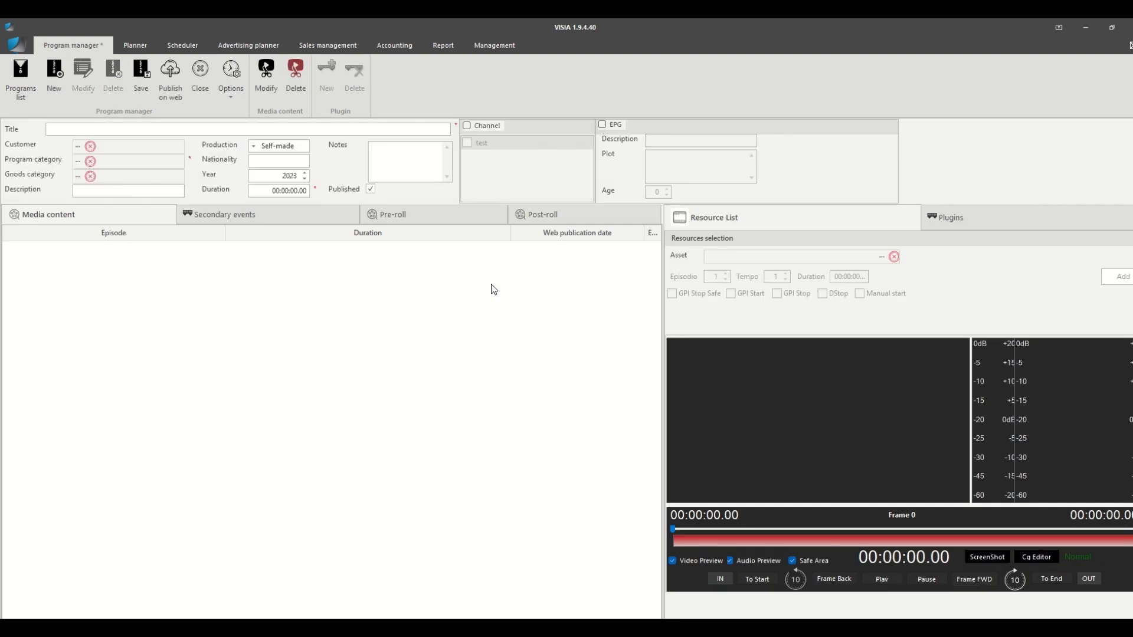
click(881, 260)
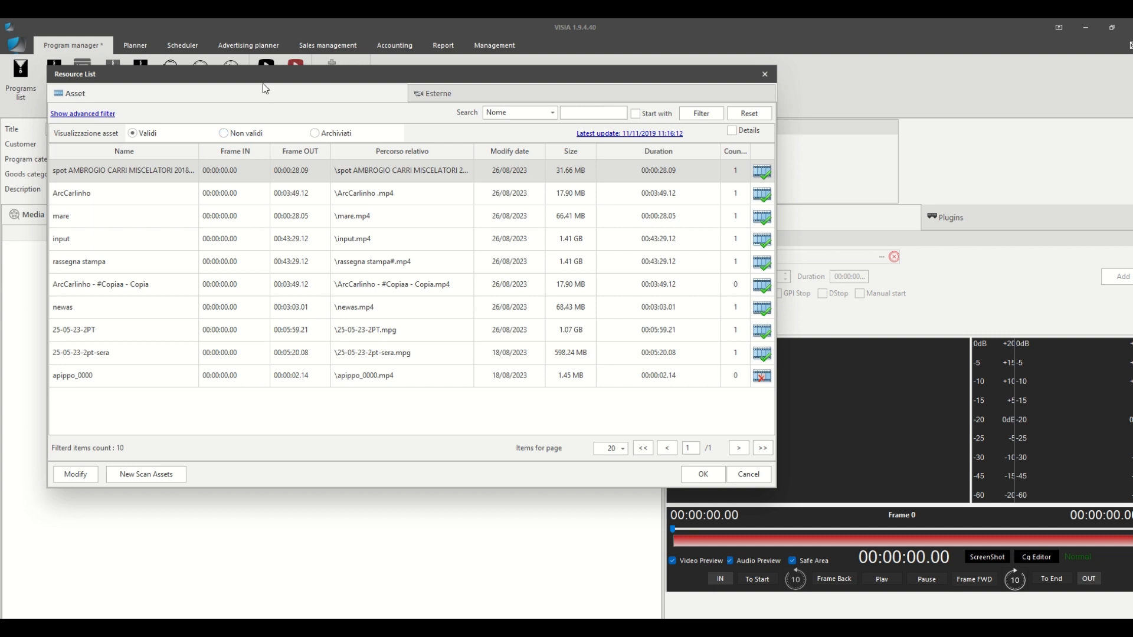
drag(264, 82, 562, 175)
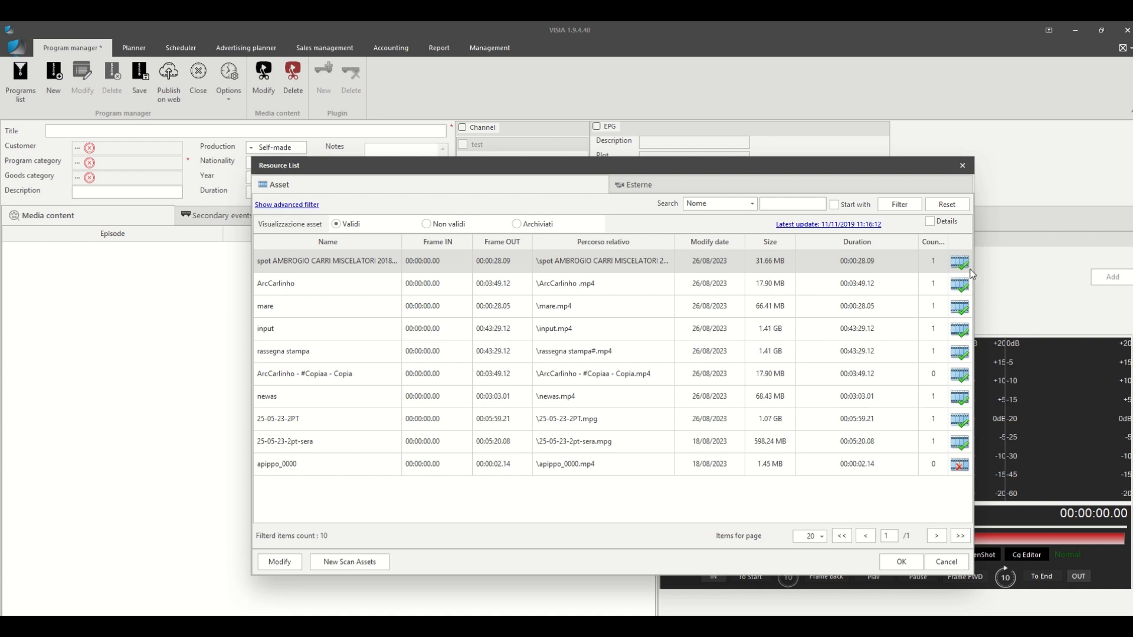
Trim the input asset to start at 00:03:39.18 and end at 00:25:04.04, and apply the change.
click(575, 464)
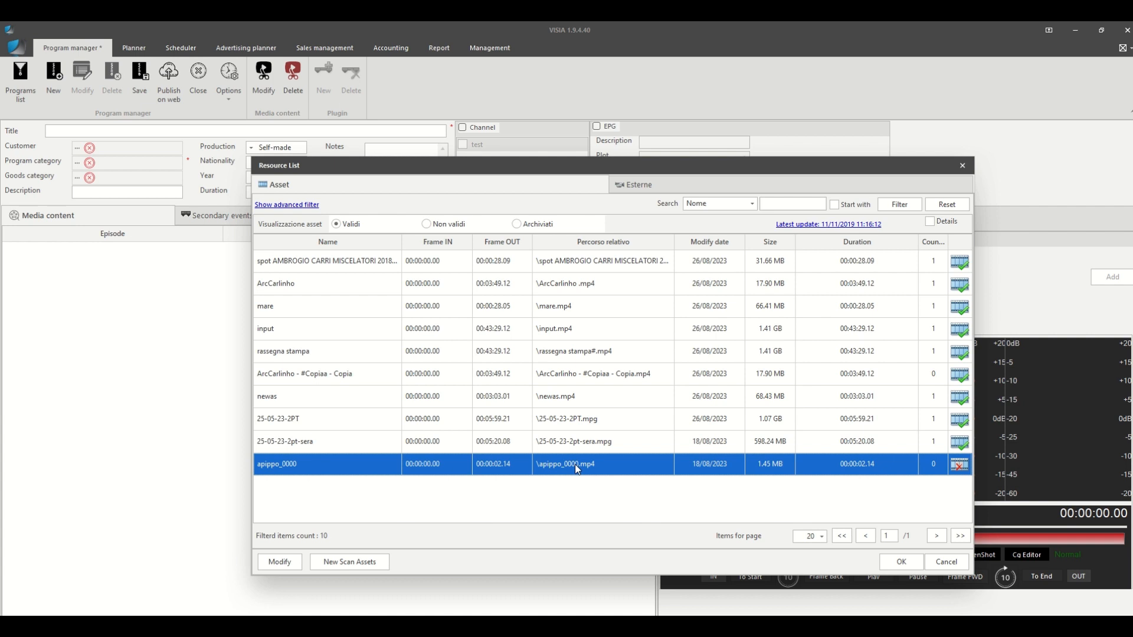
click(354, 328)
click(280, 562)
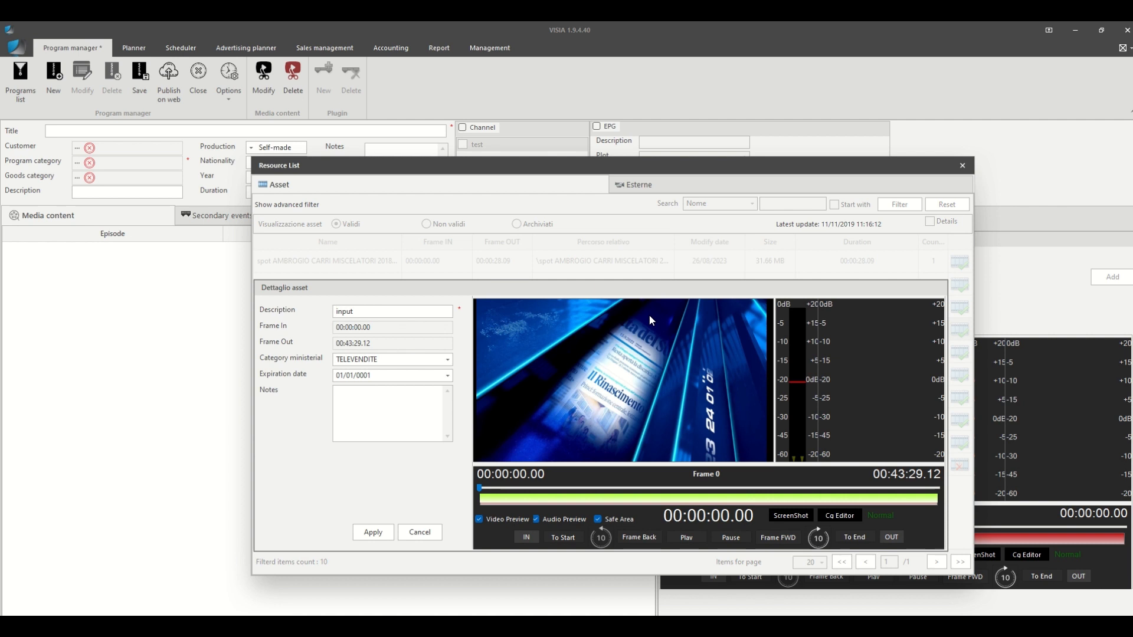
click(510, 489)
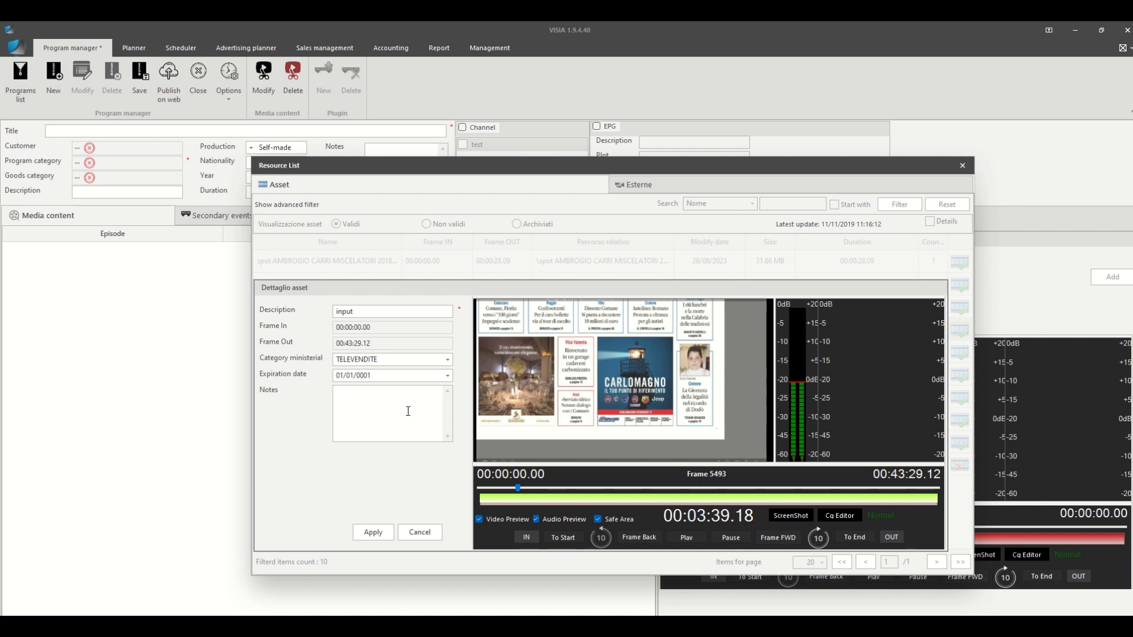
click(528, 536)
click(743, 488)
click(882, 537)
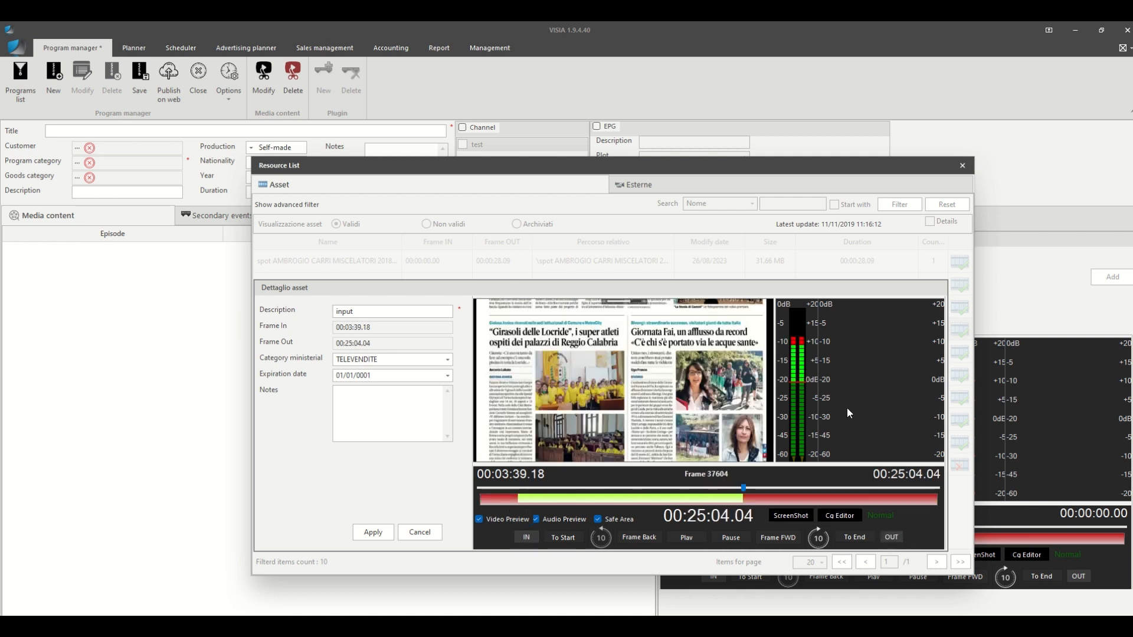
key(Return)
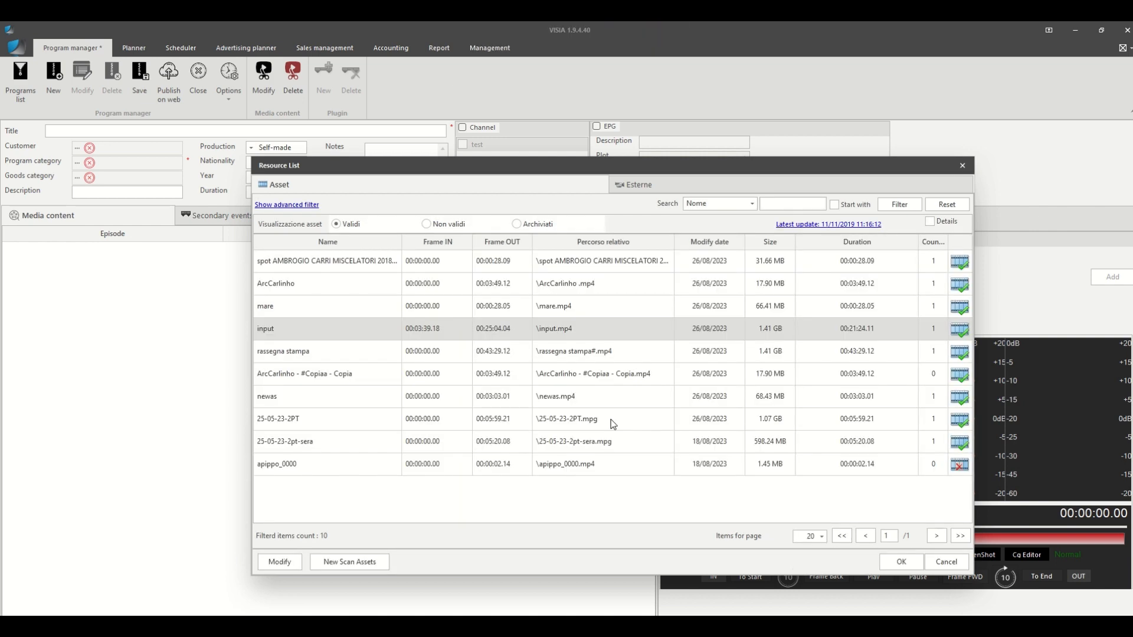
Scan the files 25-05-23-2pt-sera.mpg, 25-05-23-2PT.mpg and ArcCarlinho - #Copiaa - Copia.mp4 from the Songs folder into the asset list.
click(357, 562)
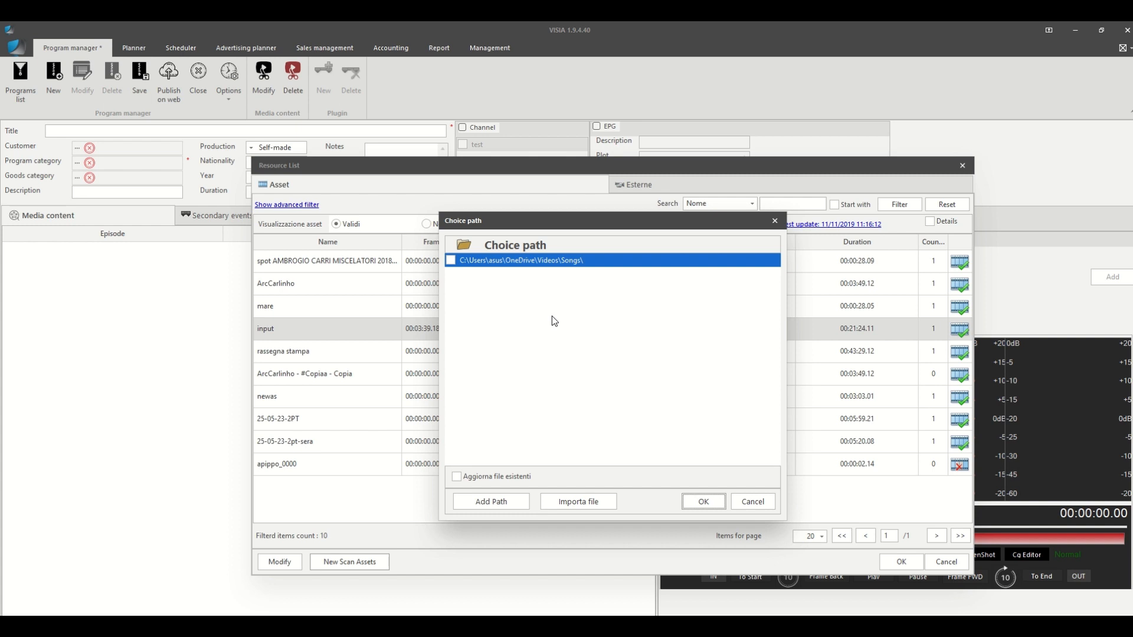
click(451, 261)
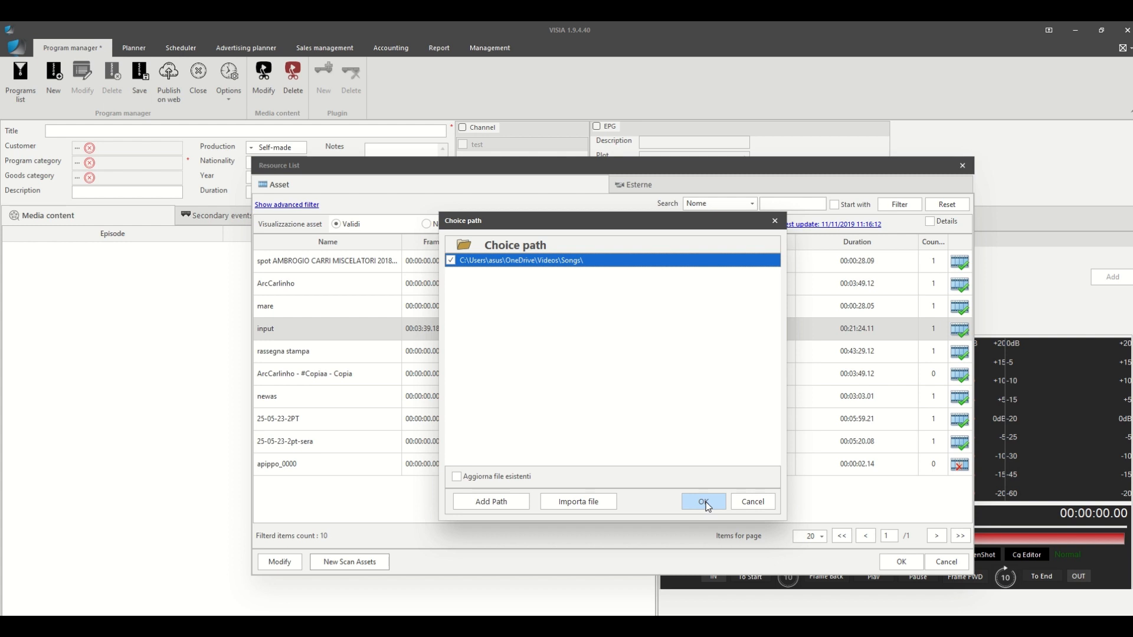
click(451, 261)
click(588, 502)
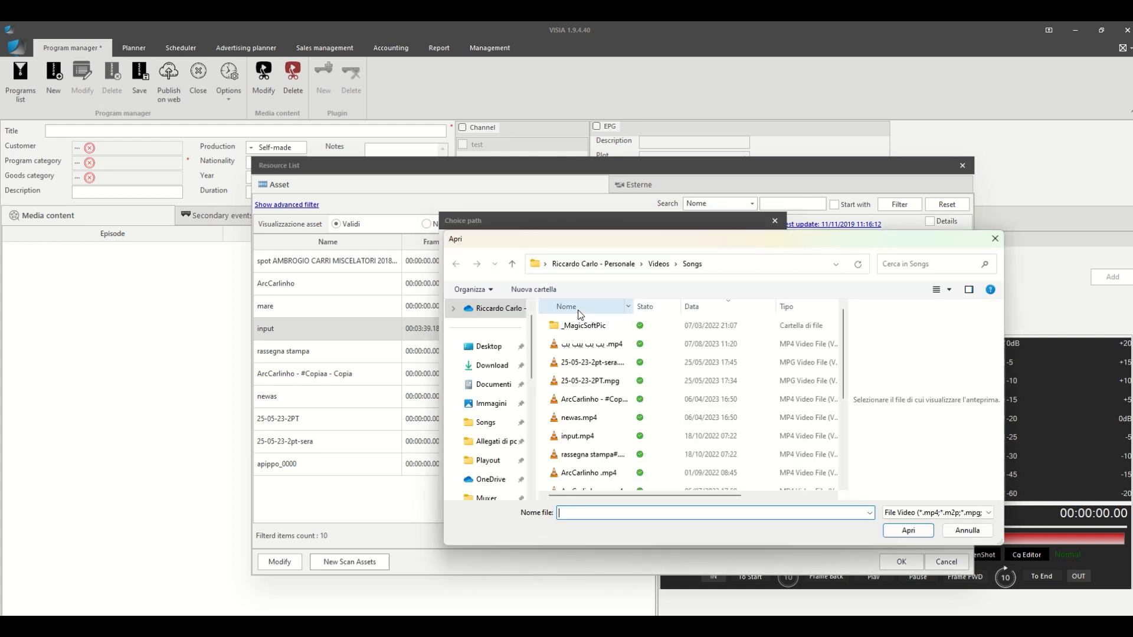
click(588, 362)
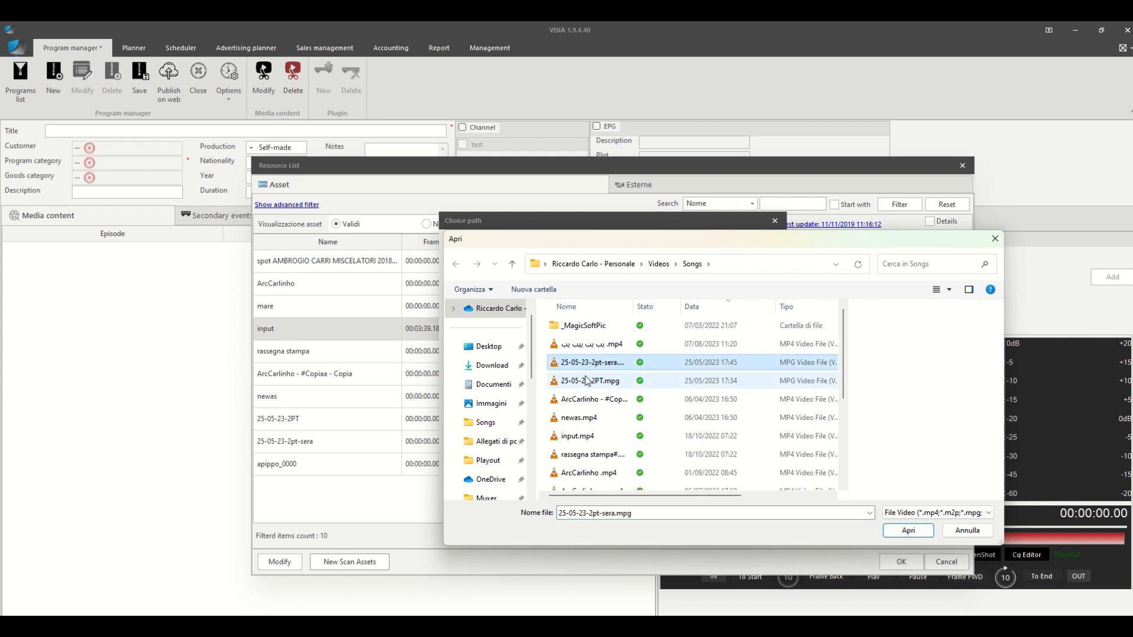
shift+click(589, 402)
click(909, 531)
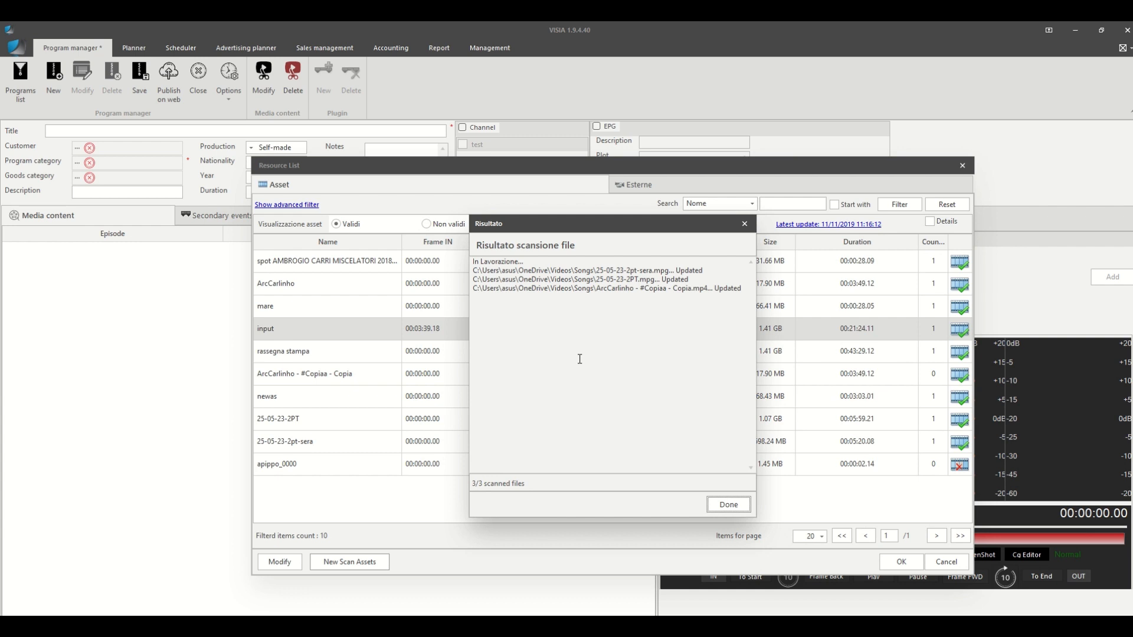
drag(742, 289, 717, 292)
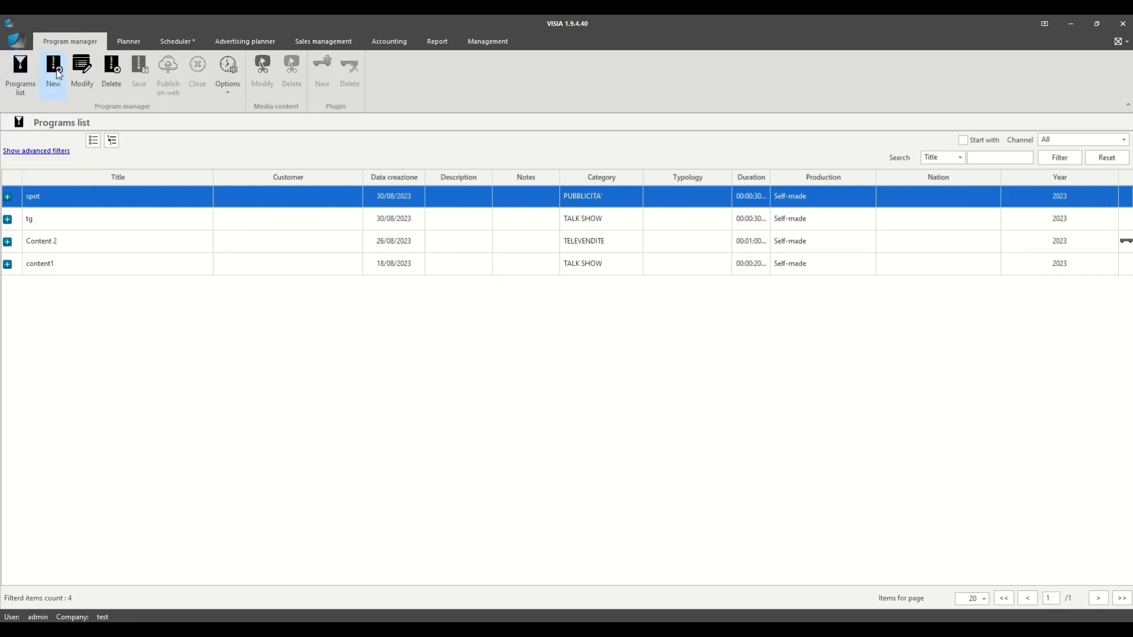
Create a new program titled test2.
click(58, 72)
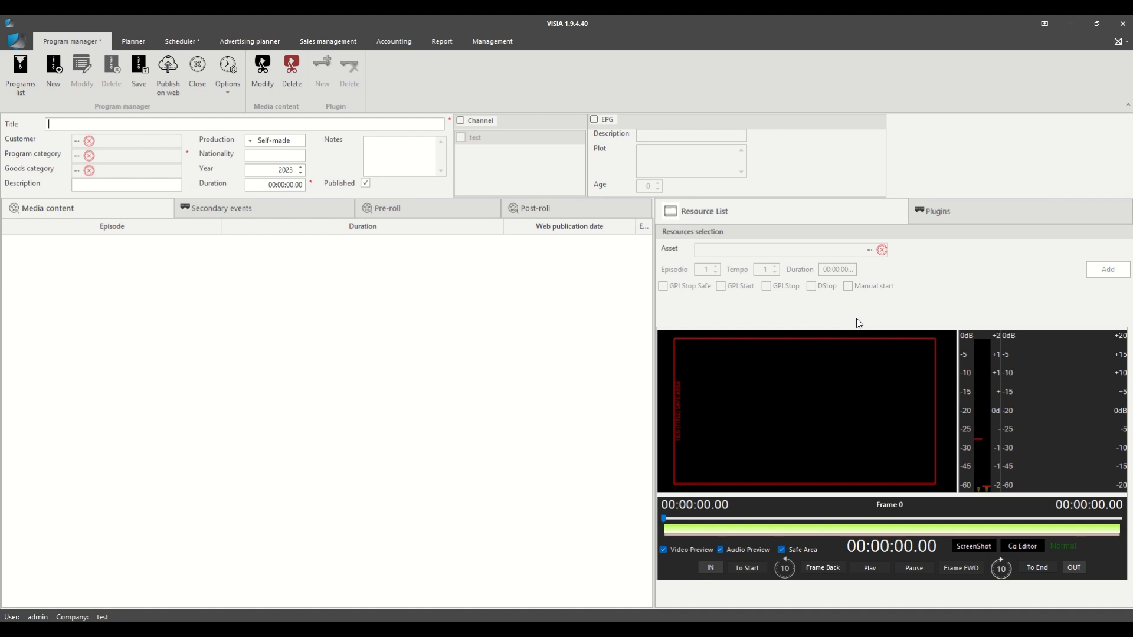
text(test2)
Examine the selectable program categories and the form for a new category without choosing or adding one.
click(77, 155)
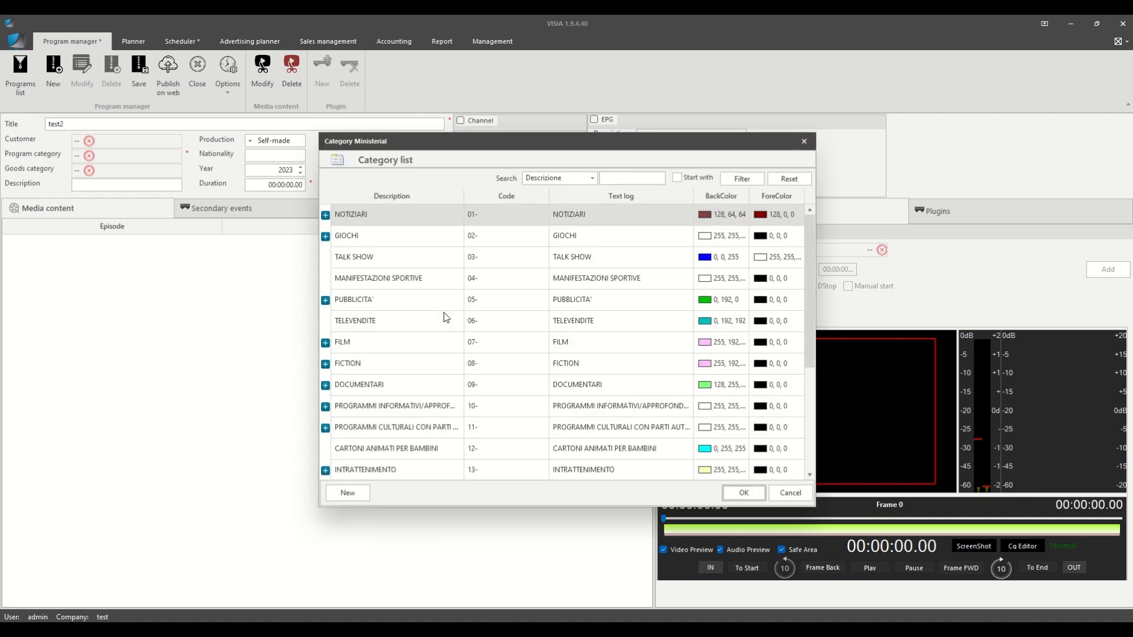
click(352, 493)
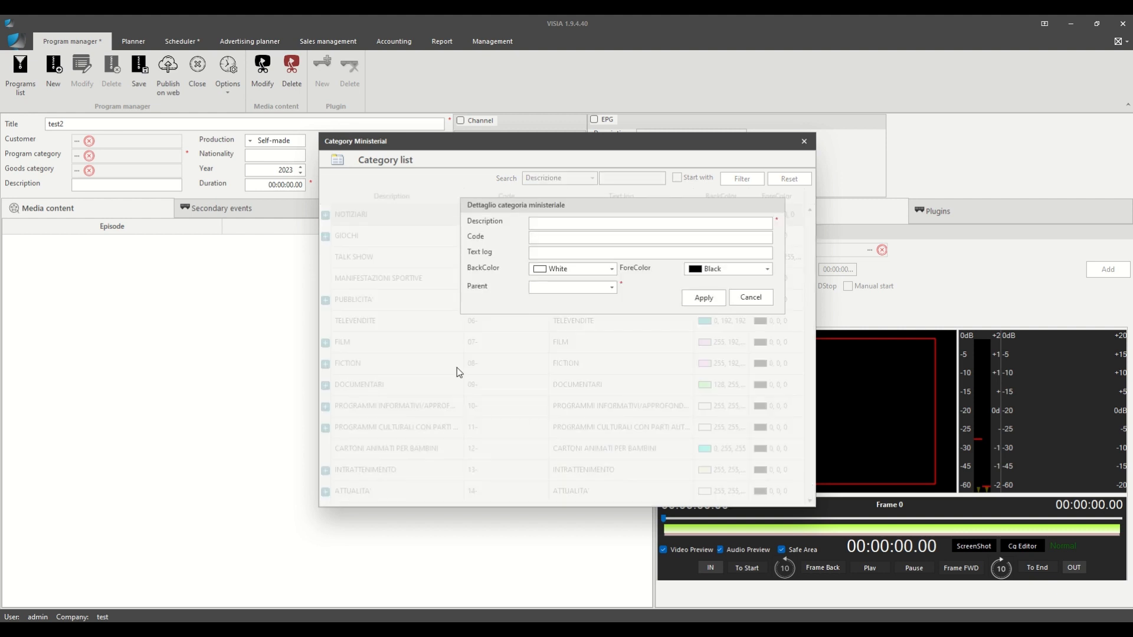
click(756, 298)
click(806, 143)
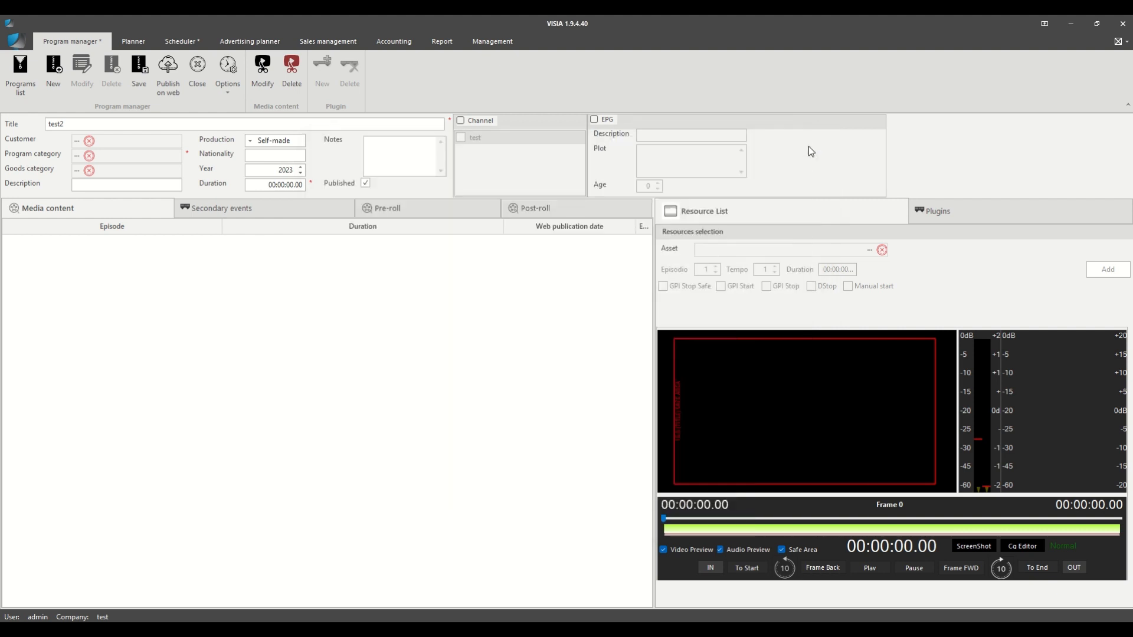
Examine the PUBBLICITA' category's details, including its colors, in the program category options.
click(226, 76)
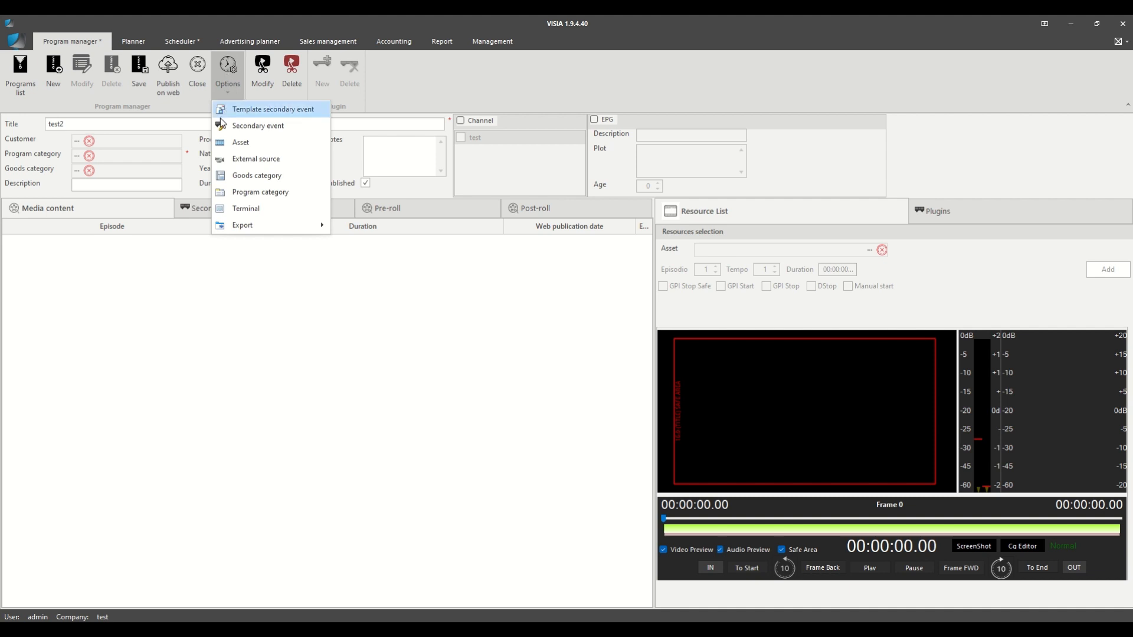
click(291, 195)
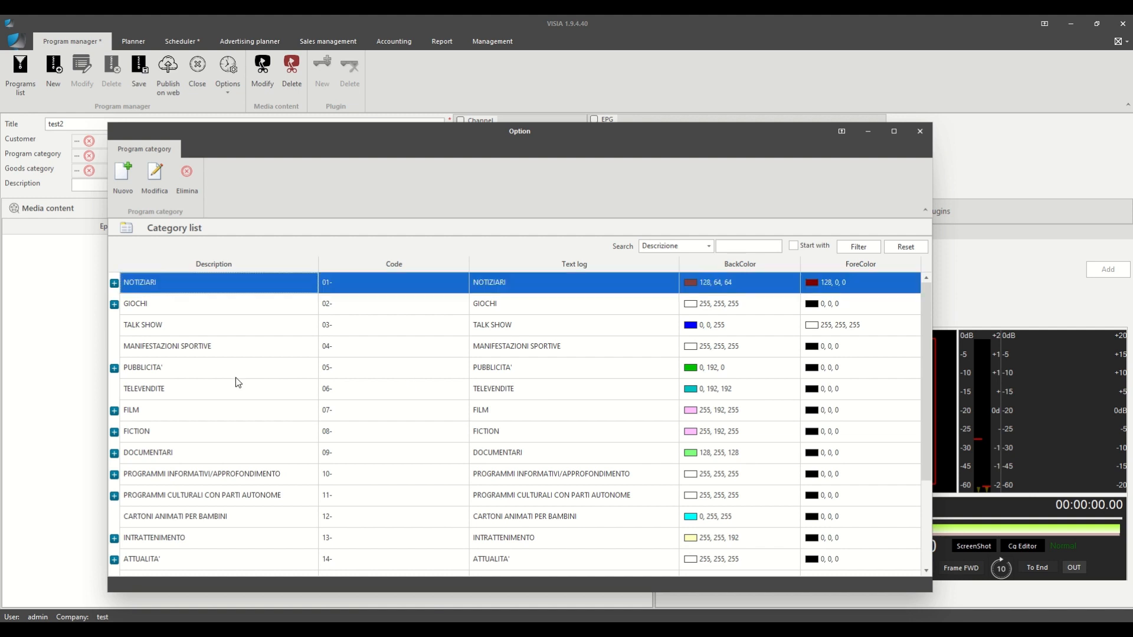
double_click(235, 377)
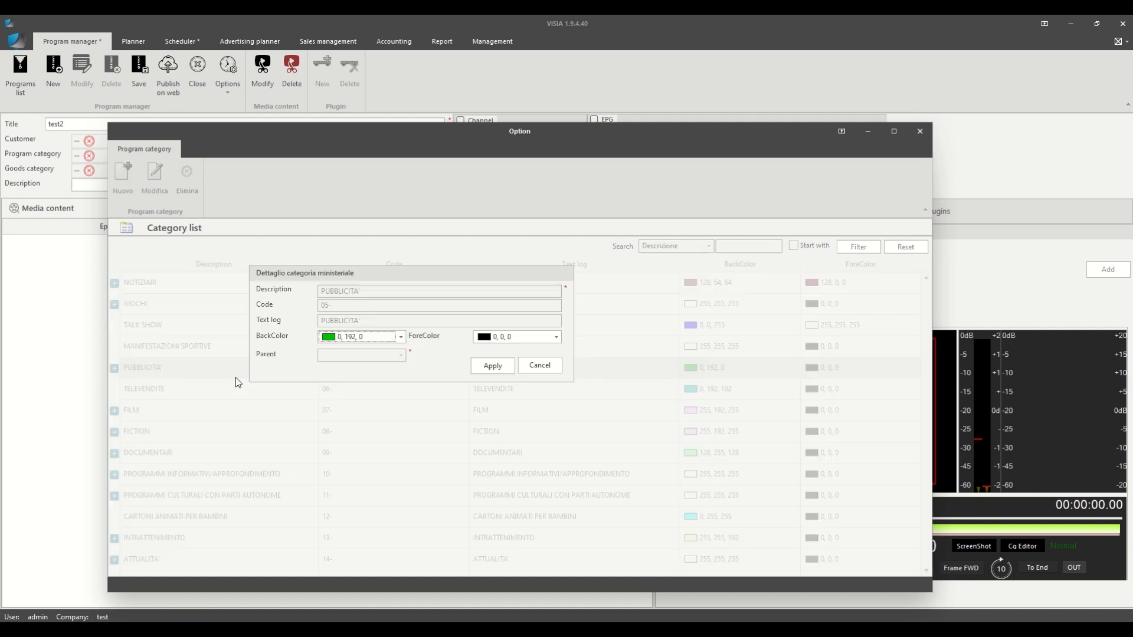
click(539, 366)
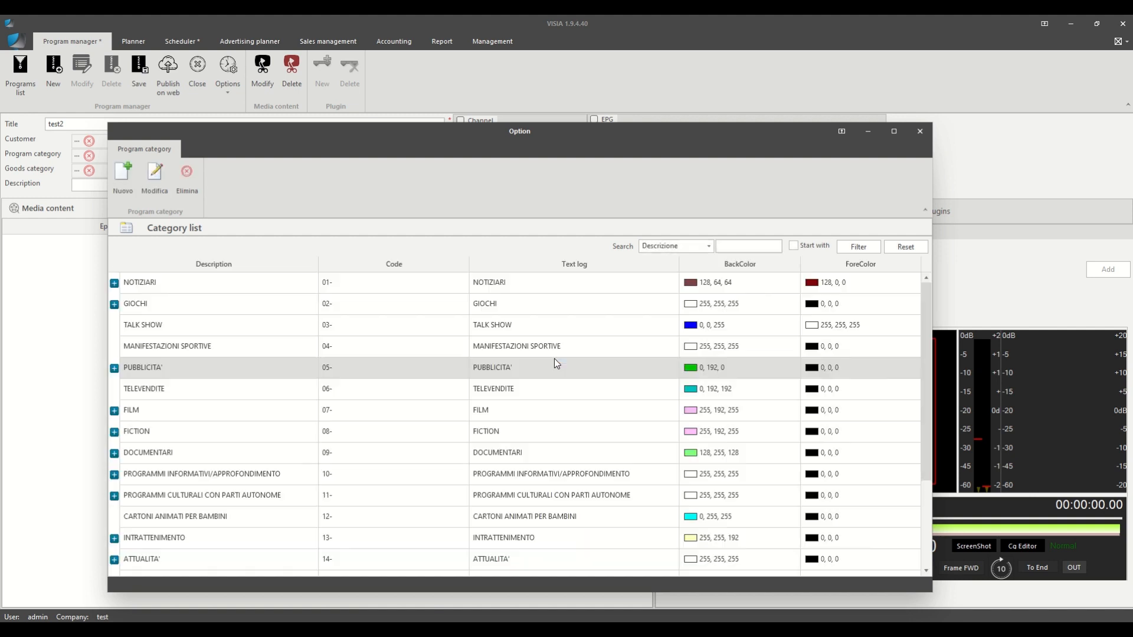
click(922, 132)
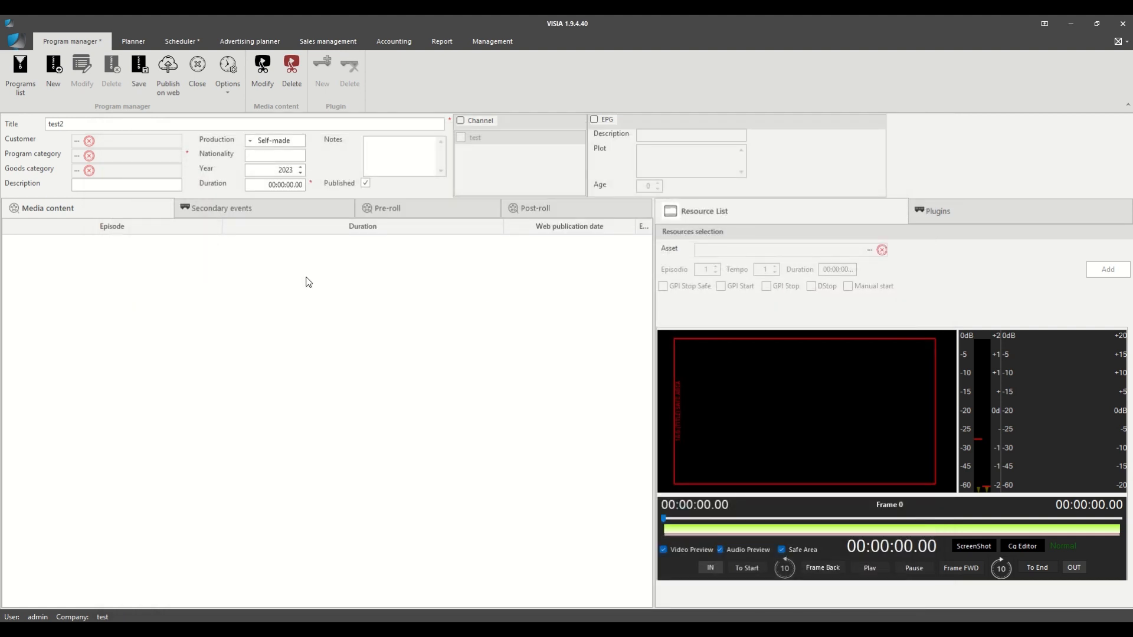
Set the program's category to PUBBLICITA' and its duration to 00:30:00.00, and save the program.
click(279, 186)
click(139, 75)
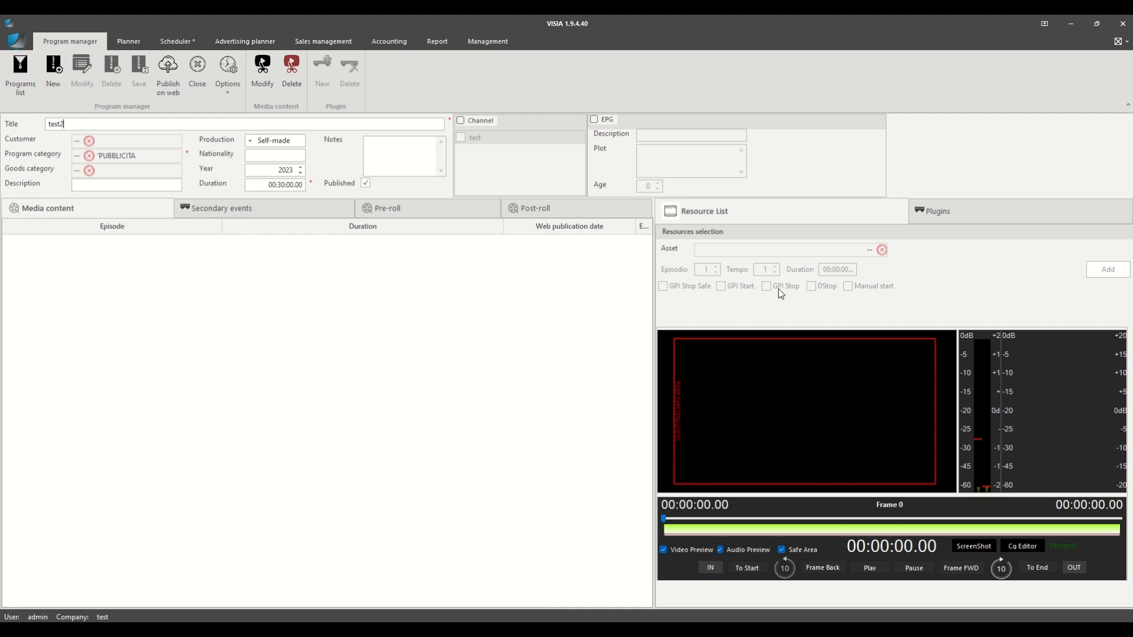
Add the section of asset "ArcCarlinho - #Copiaa - Copia" from 00:00:11.15 to 00:01:24.10 to the media content as episode 1, part 1.
click(870, 251)
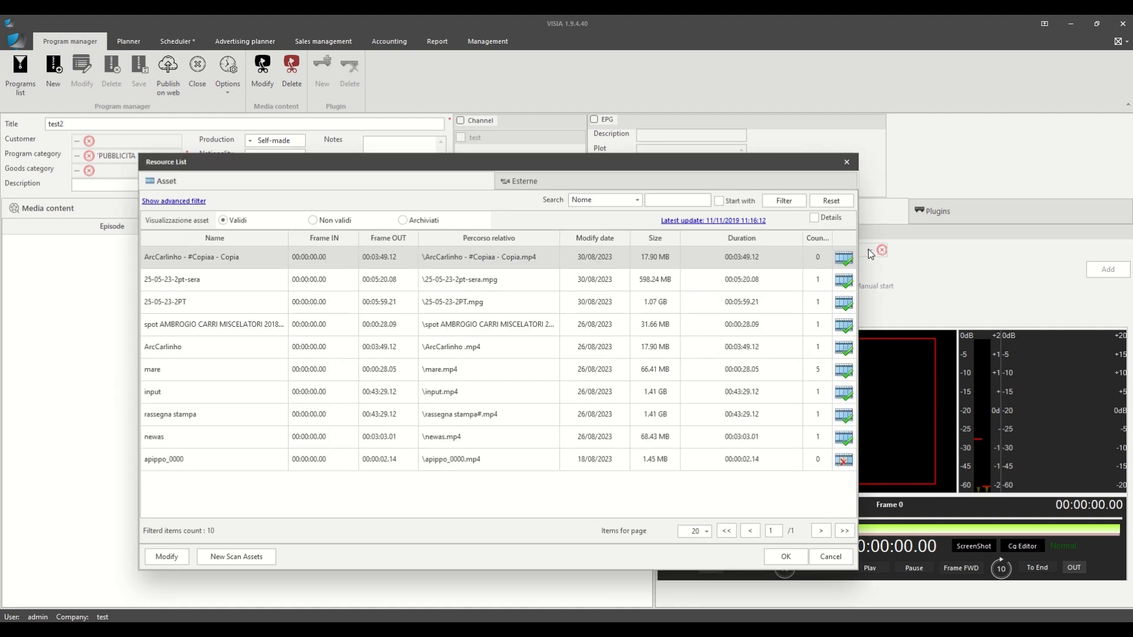
click(207, 260)
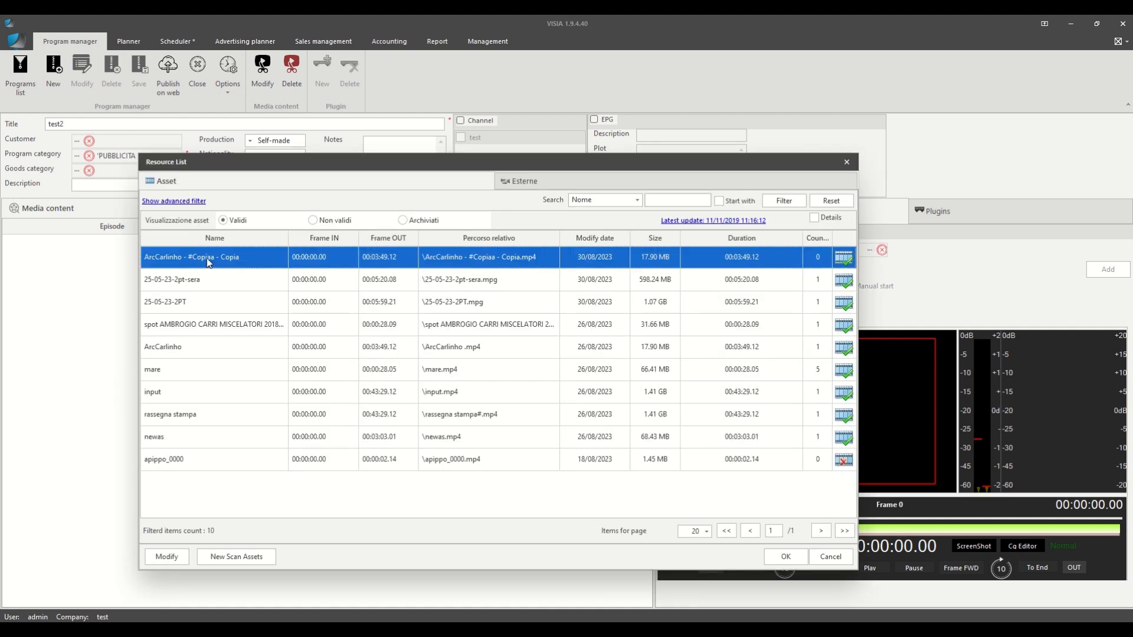
double_click(206, 257)
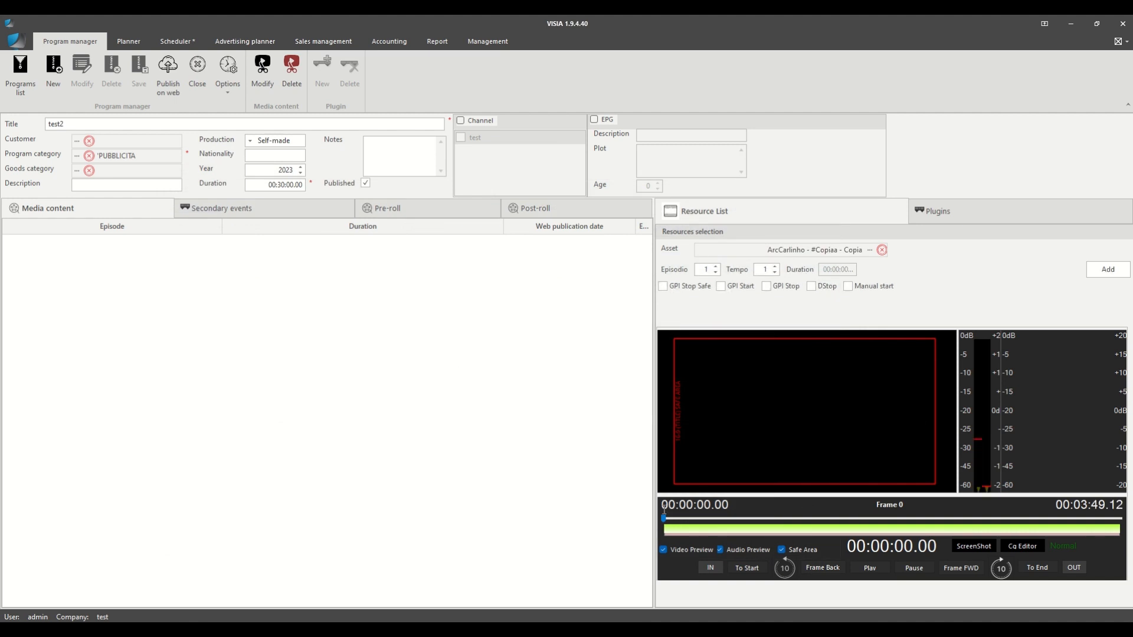
drag(661, 524, 686, 522)
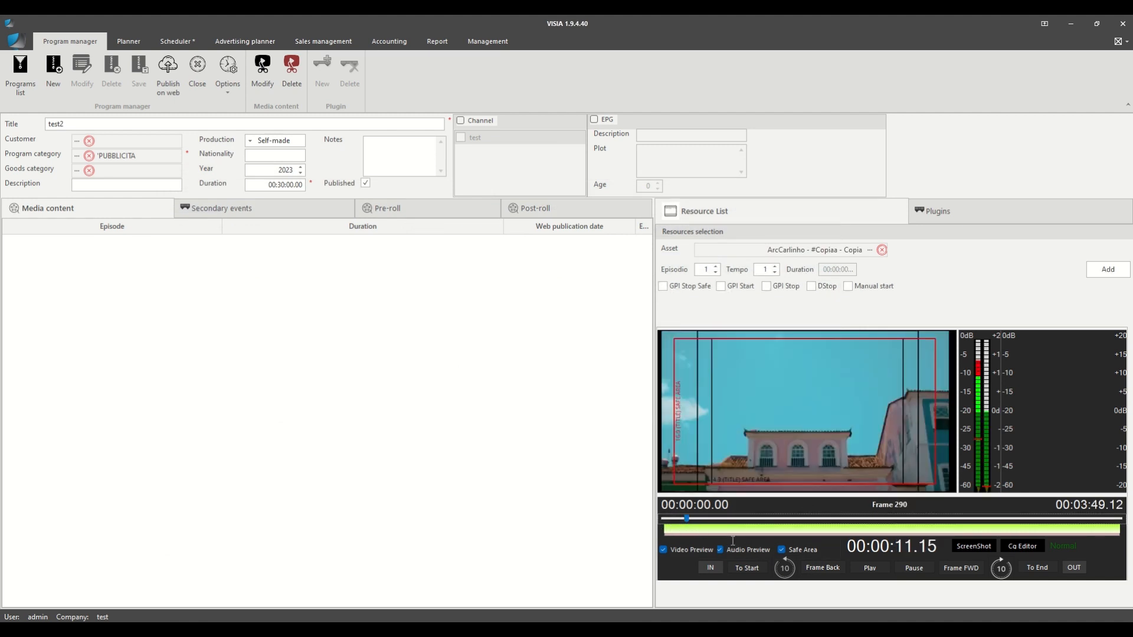
click(711, 568)
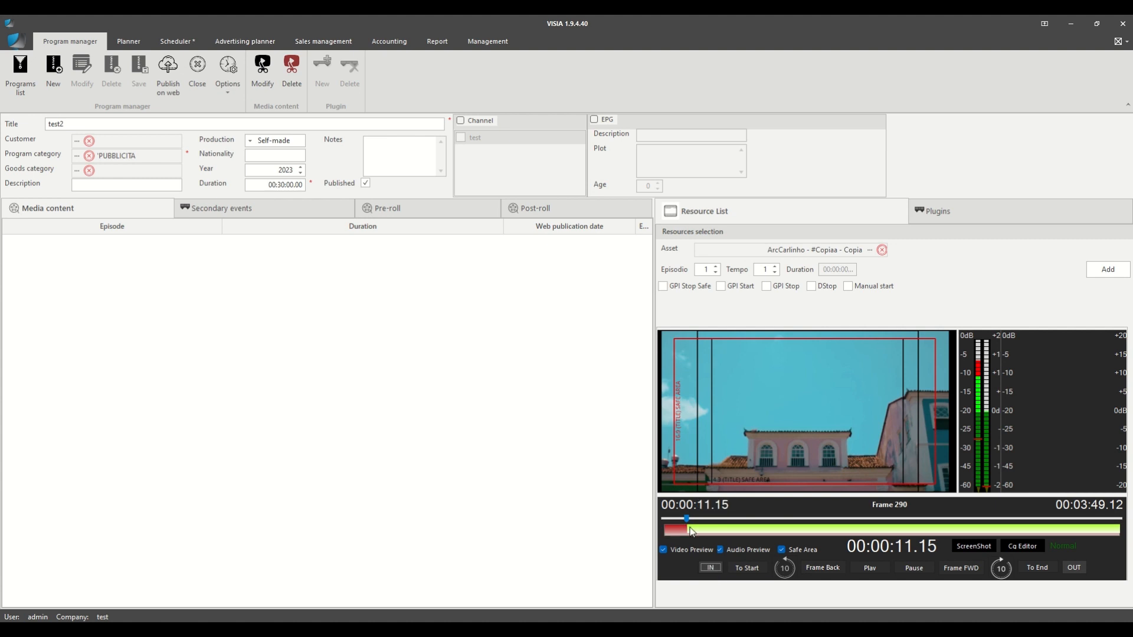
click(832, 527)
click(1073, 567)
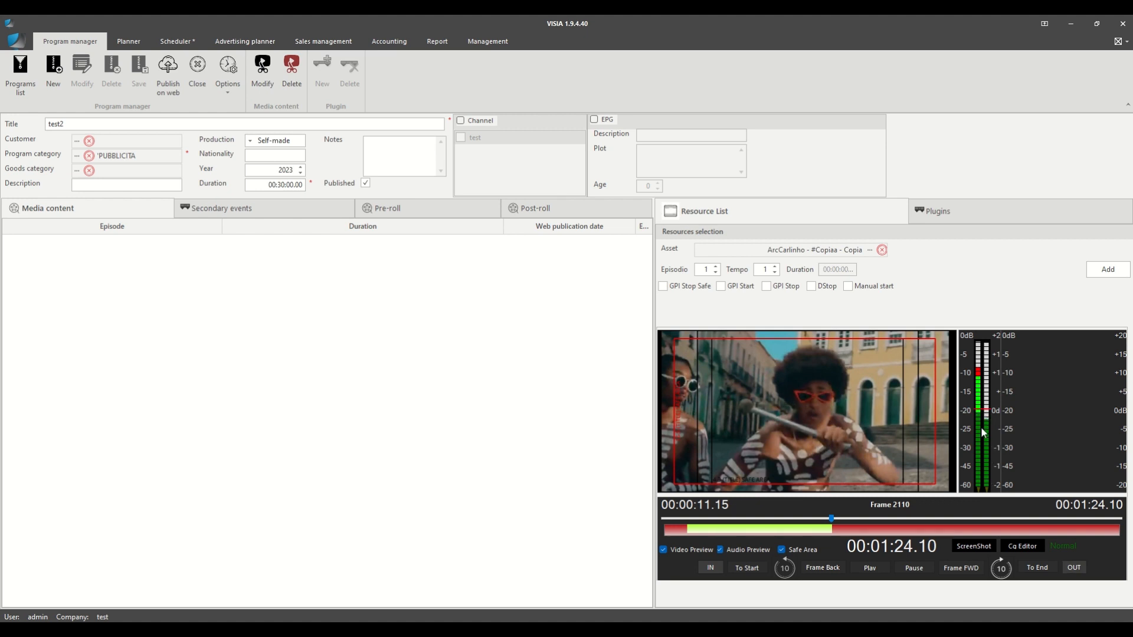
click(1113, 270)
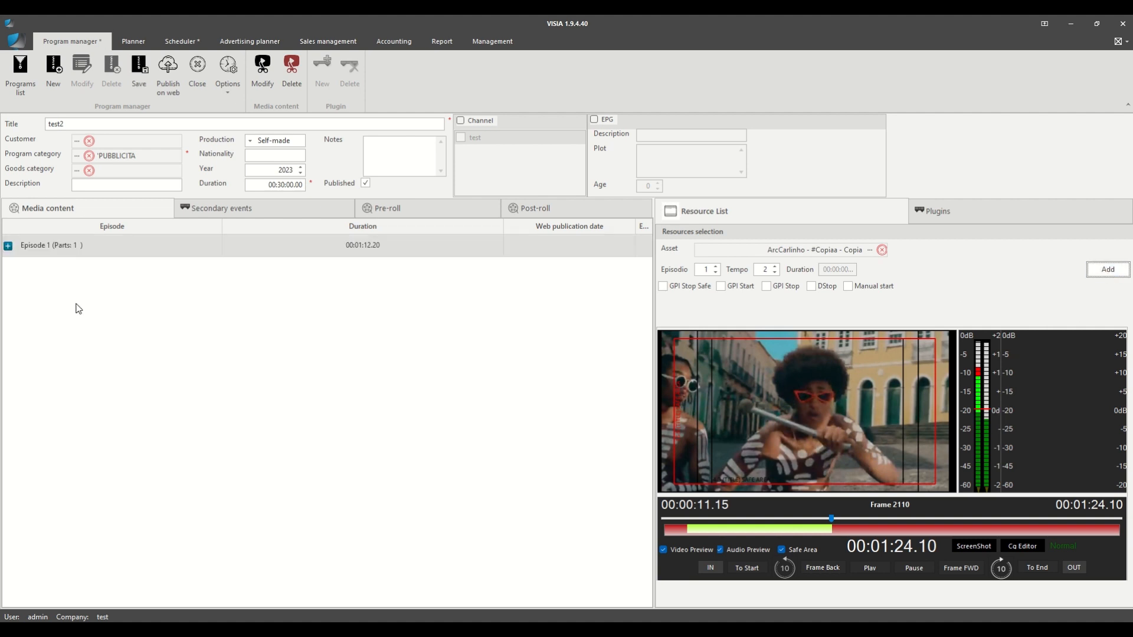
Expand episode 1 to show its part and label the episode "monring news".
click(8, 246)
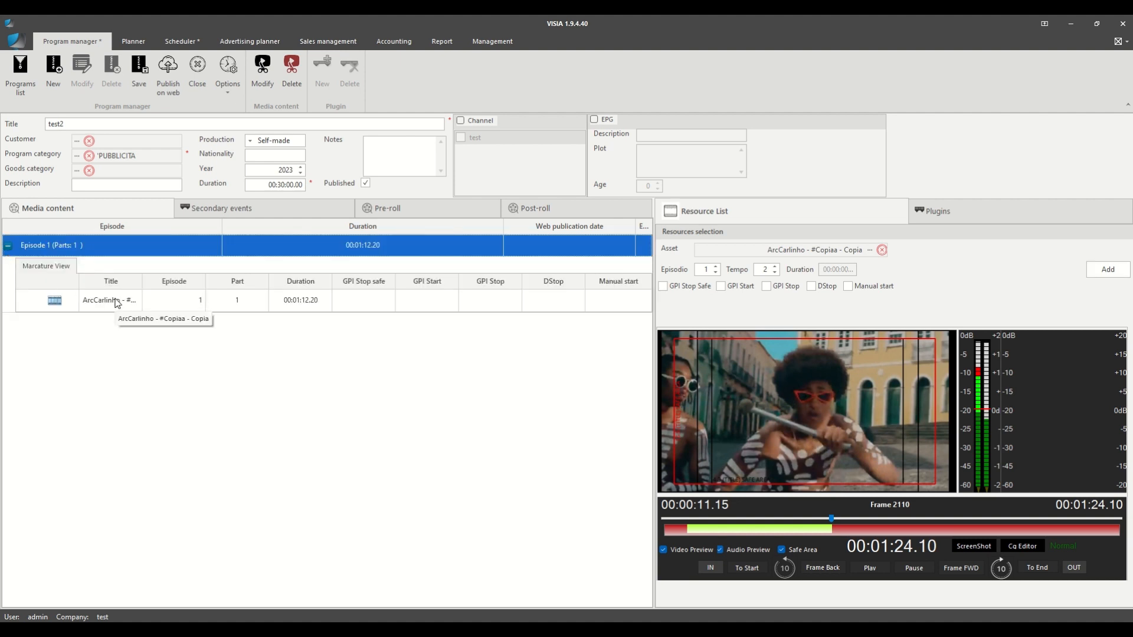
double_click(68, 250)
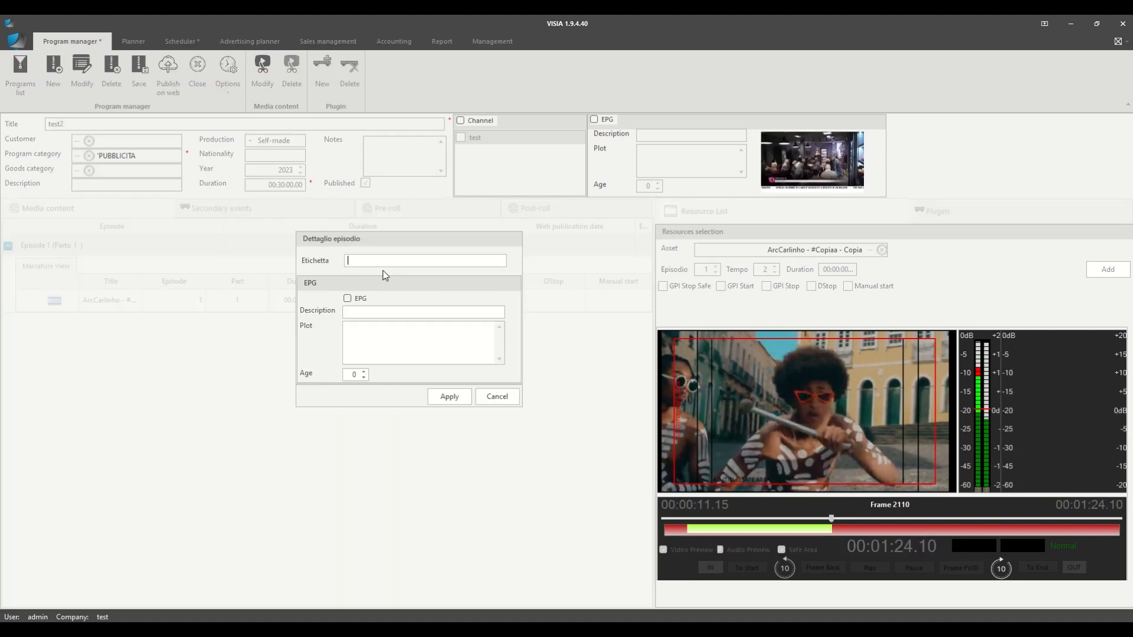
text(n)
text(monrin)
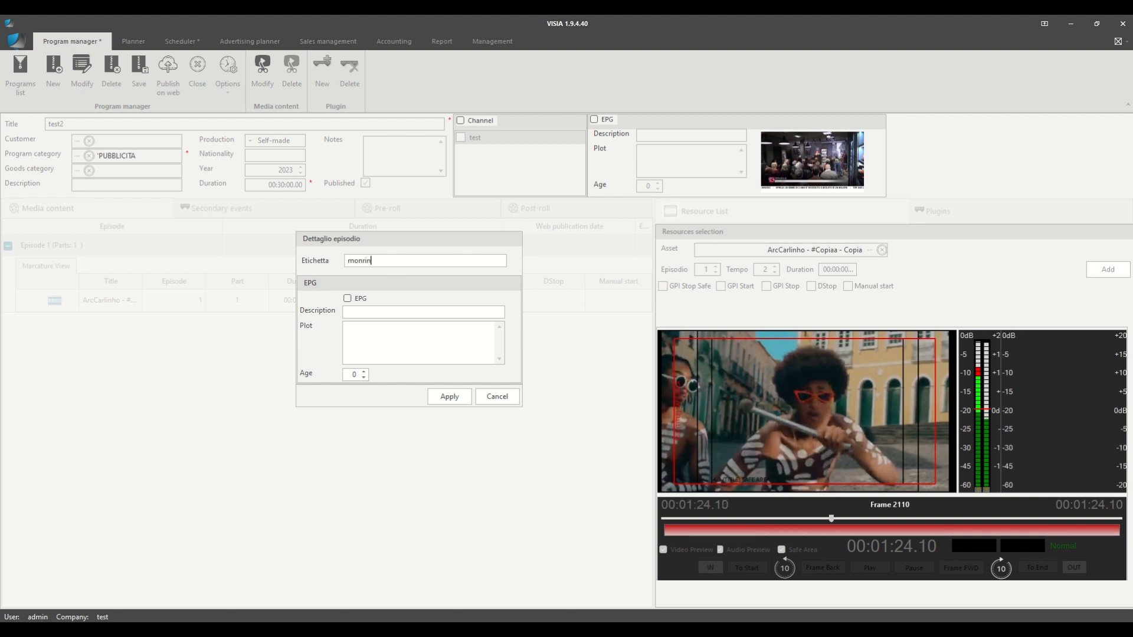
text(g news)
key(Return)
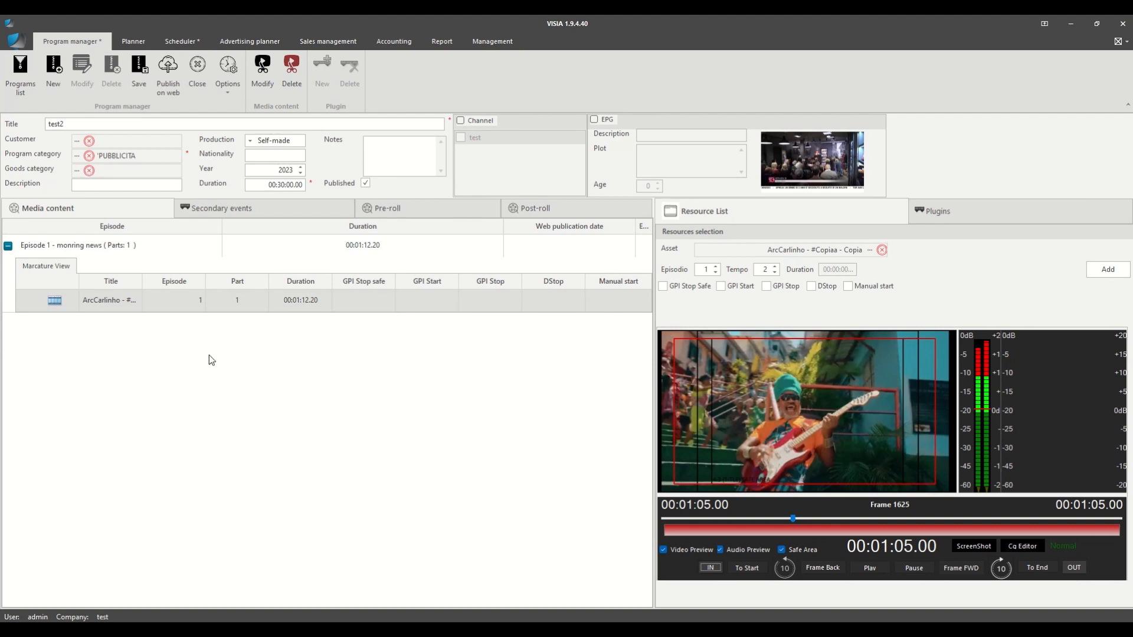
Mark the same asset from 00:01:05.00 to 00:02:16.03 and add that section as part 2 of episode 1.
click(131, 303)
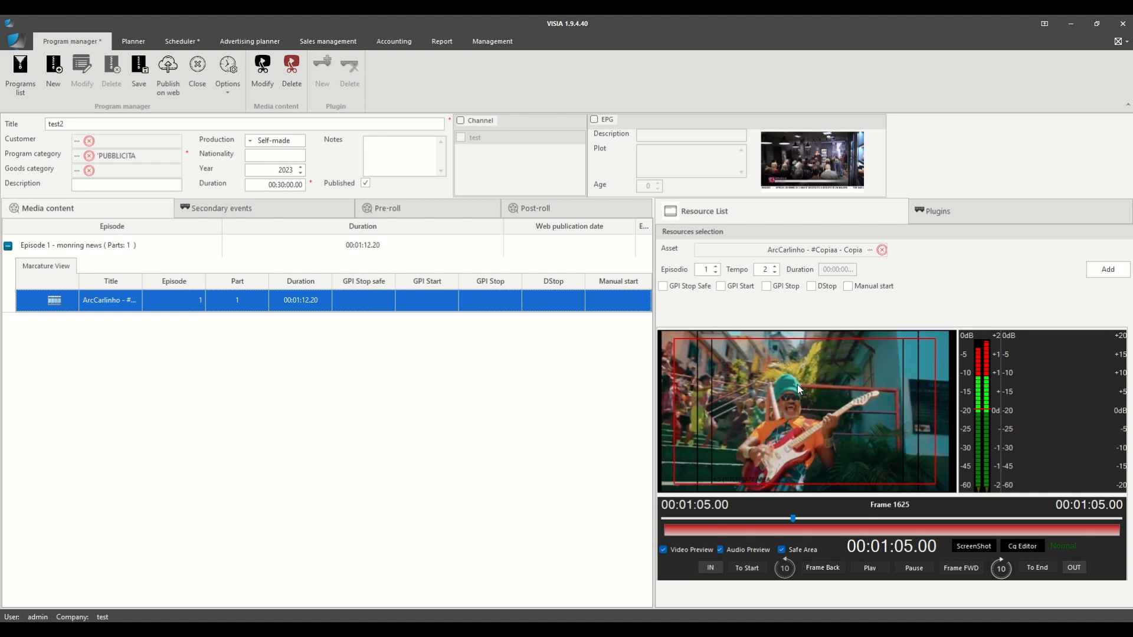
click(711, 567)
drag(795, 522, 934, 519)
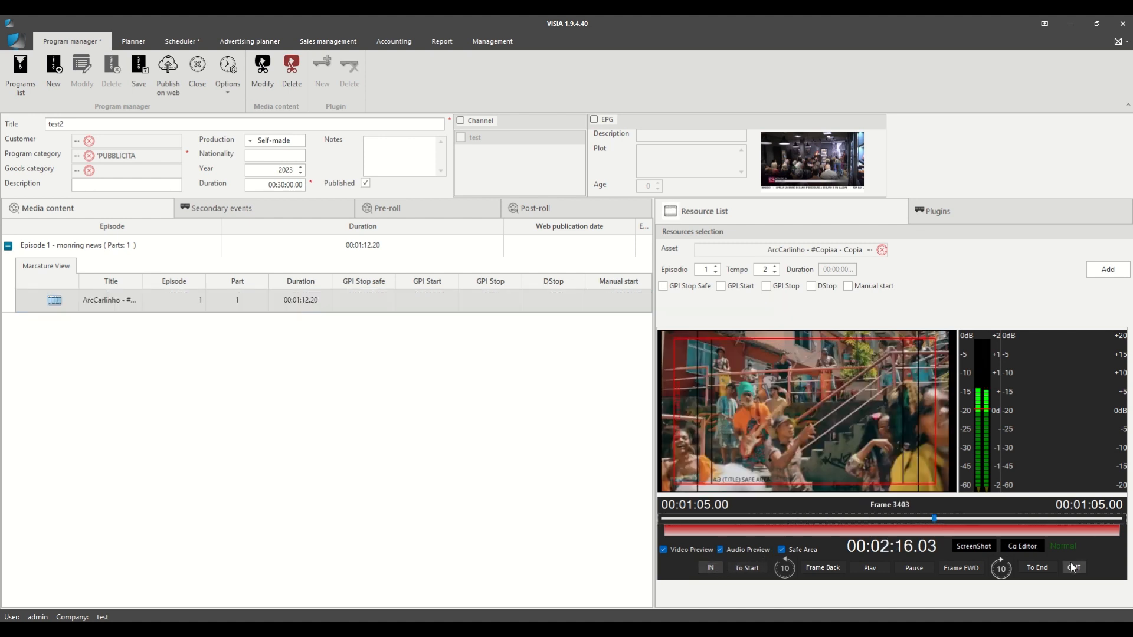
click(1072, 566)
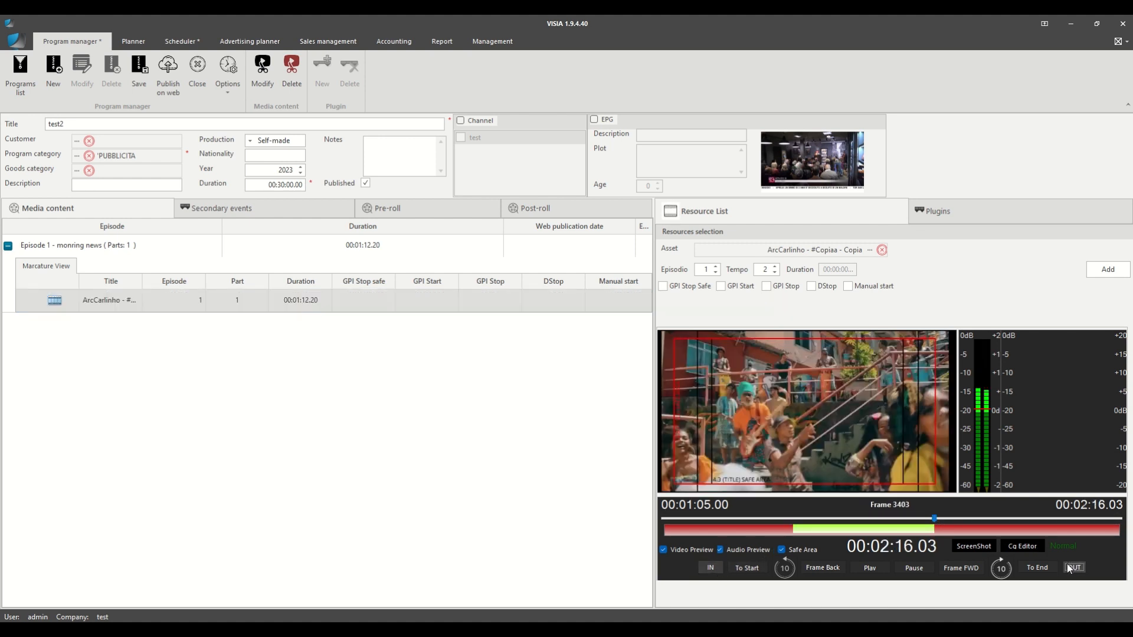
click(1097, 267)
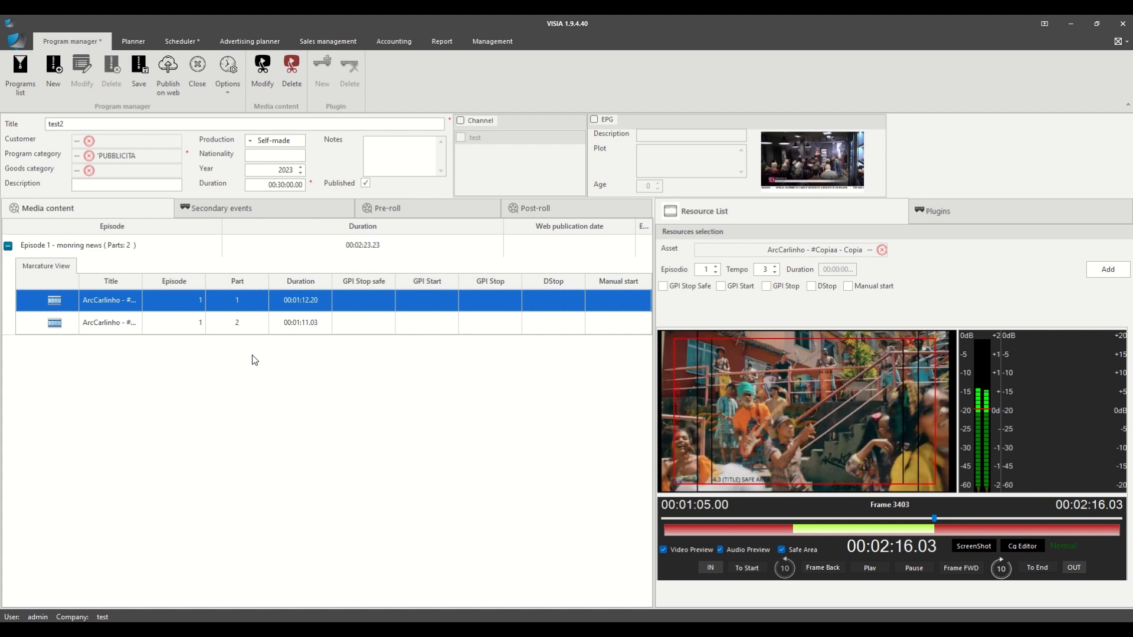
Add the whole asset "mare" to episode 1 and move it between the two ArcCarlinho parts.
click(869, 250)
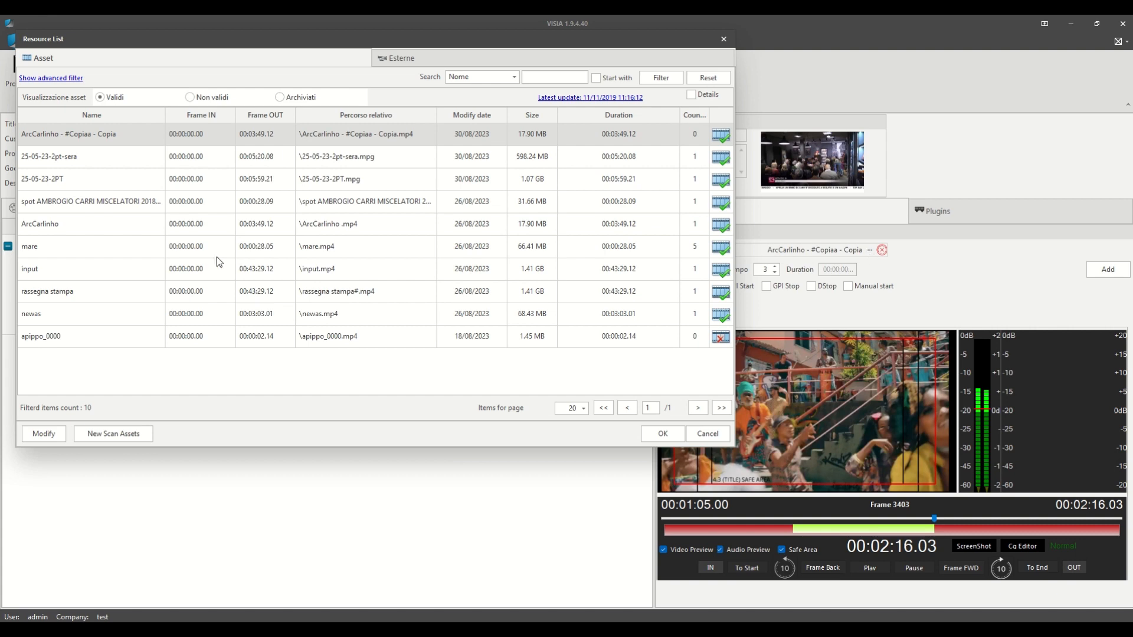
double_click(115, 247)
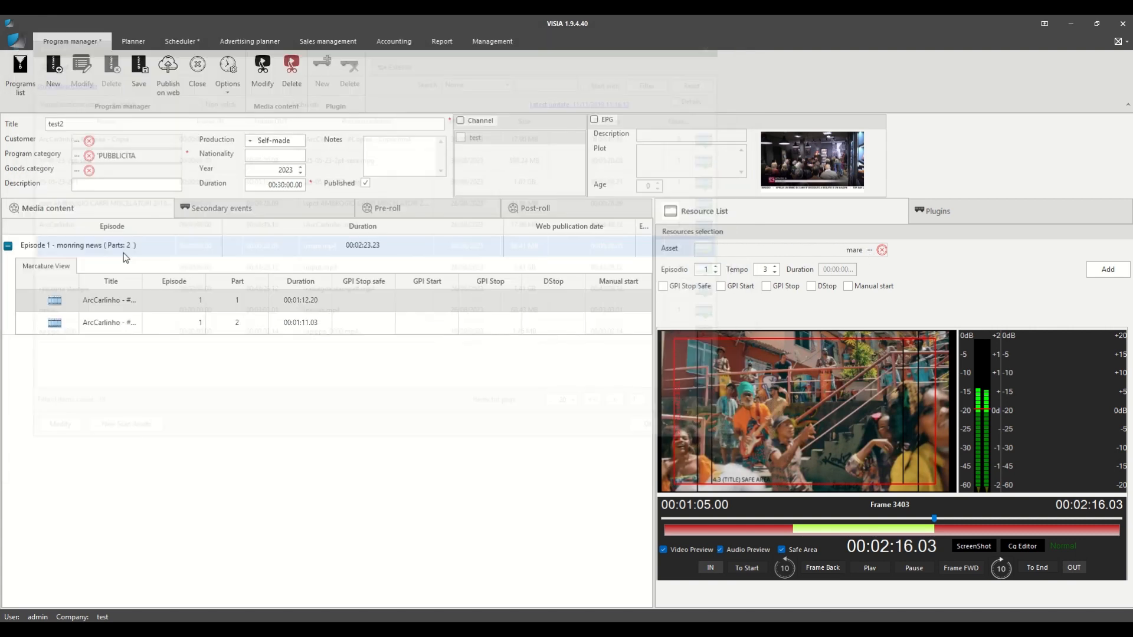
click(1095, 270)
click(121, 349)
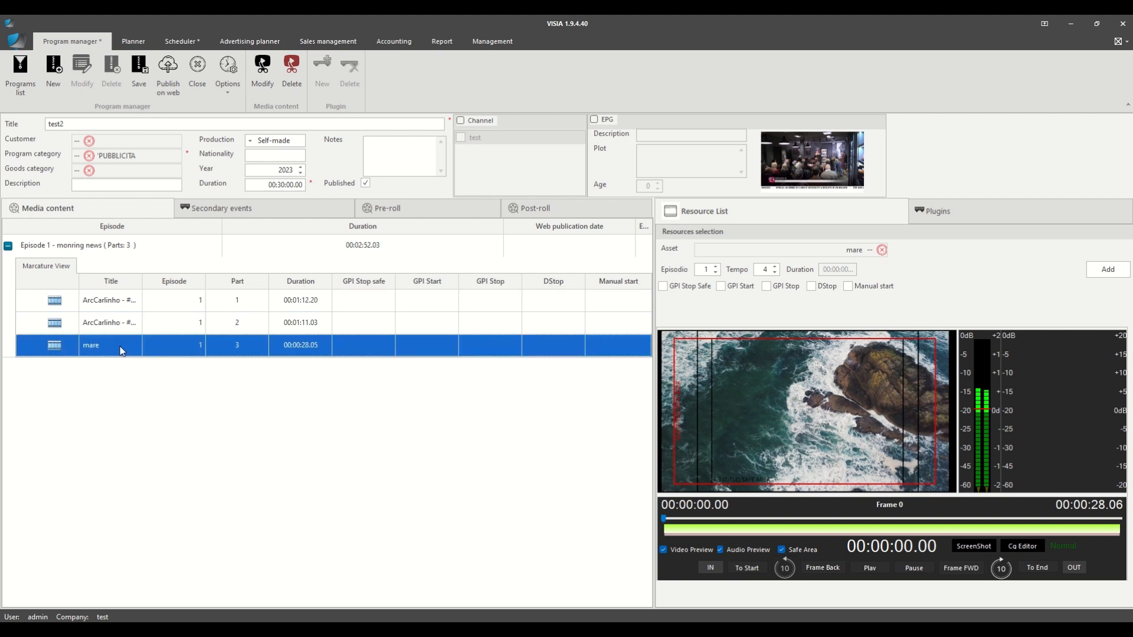
drag(121, 349, 127, 324)
click(8, 246)
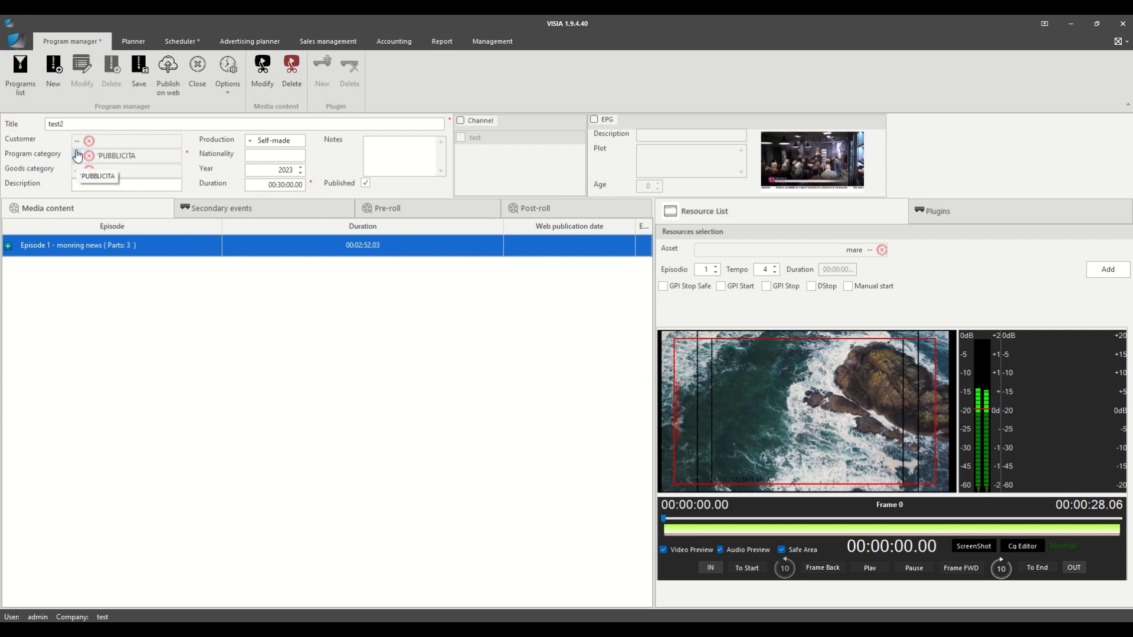
Add the whole asset "newas" to the media content as part 1 of episode 2.
click(870, 250)
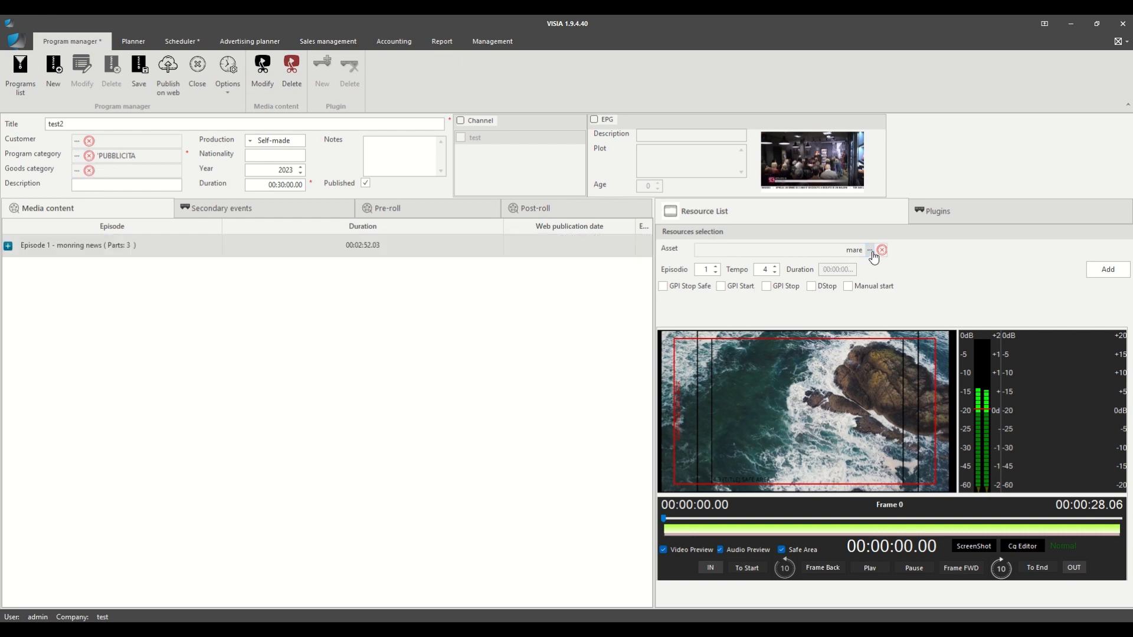
double_click(127, 329)
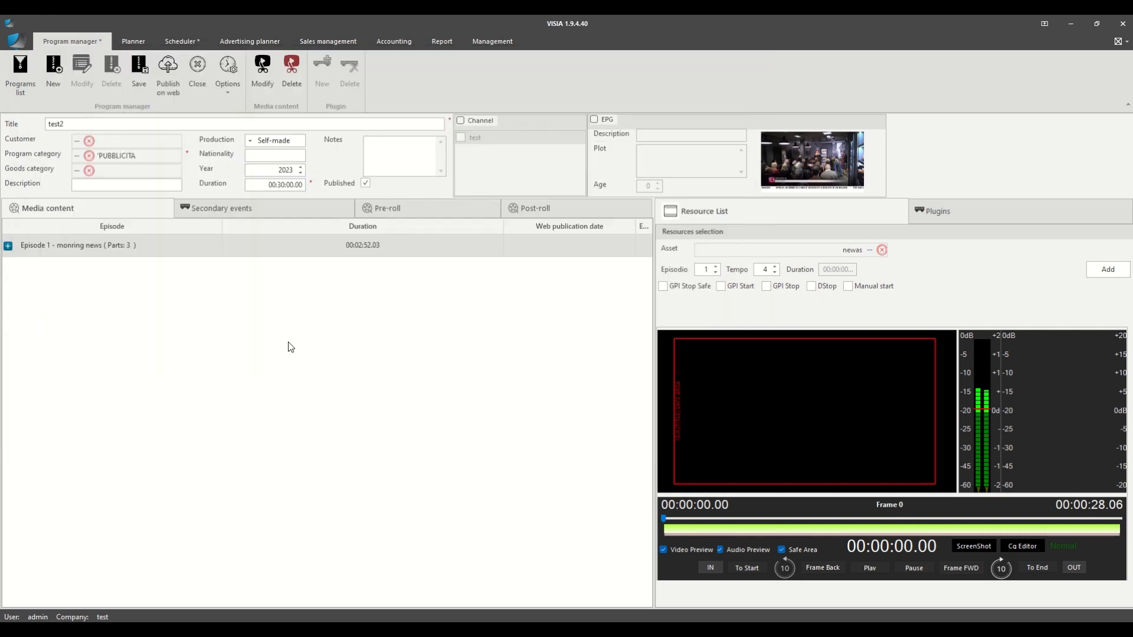
click(716, 267)
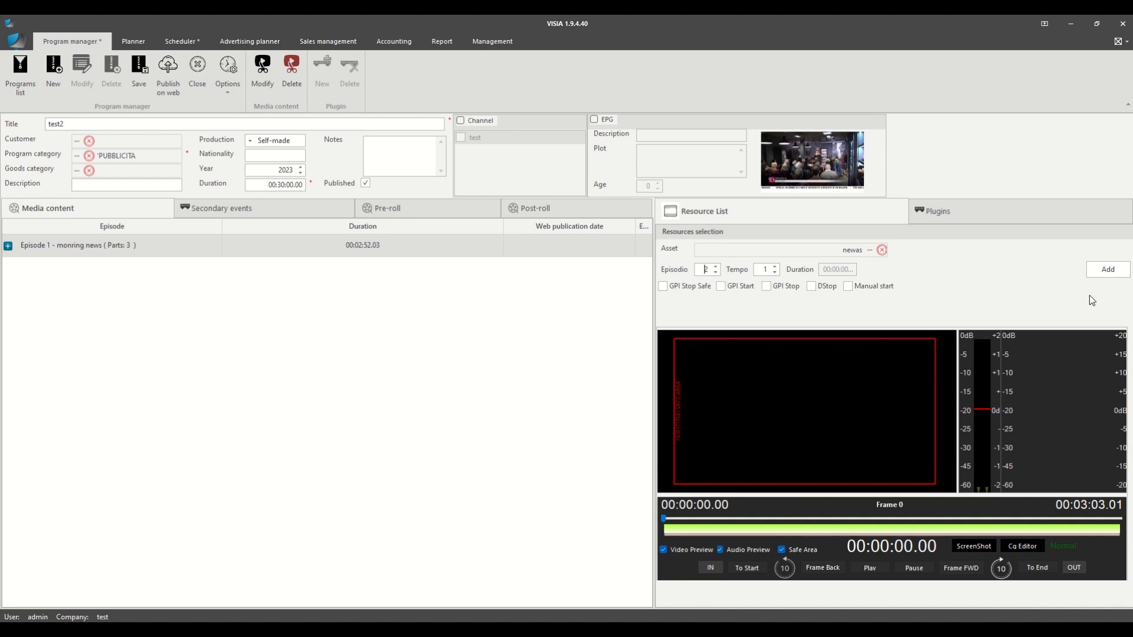
click(1108, 269)
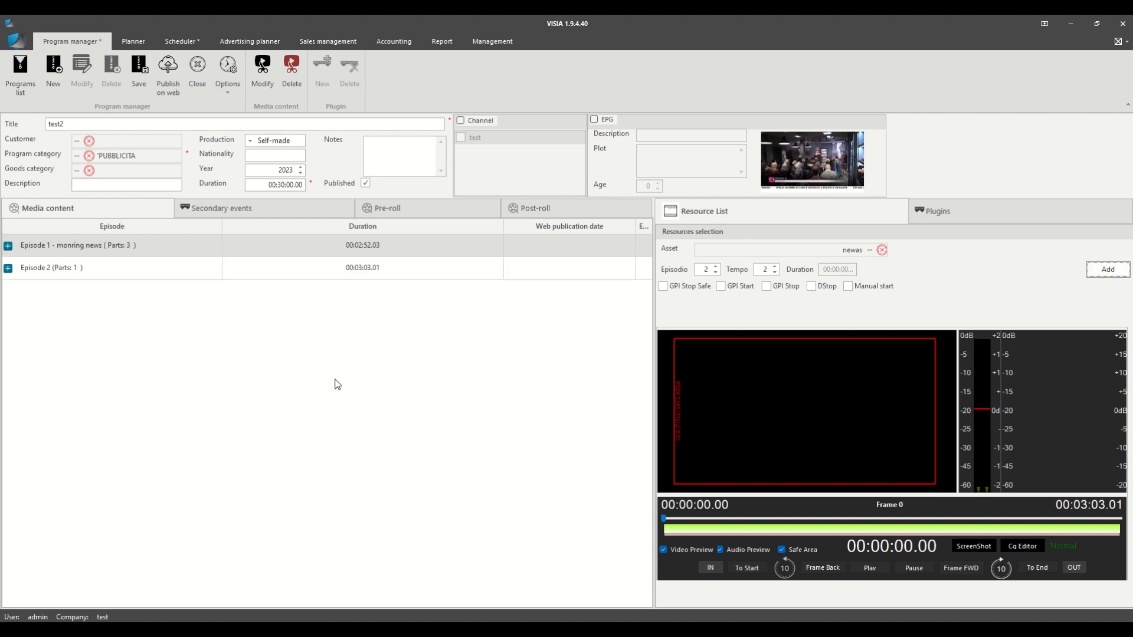
Label episode 2 "night news" and review the parts of both episodes.
double_click(20, 267)
text(ni)
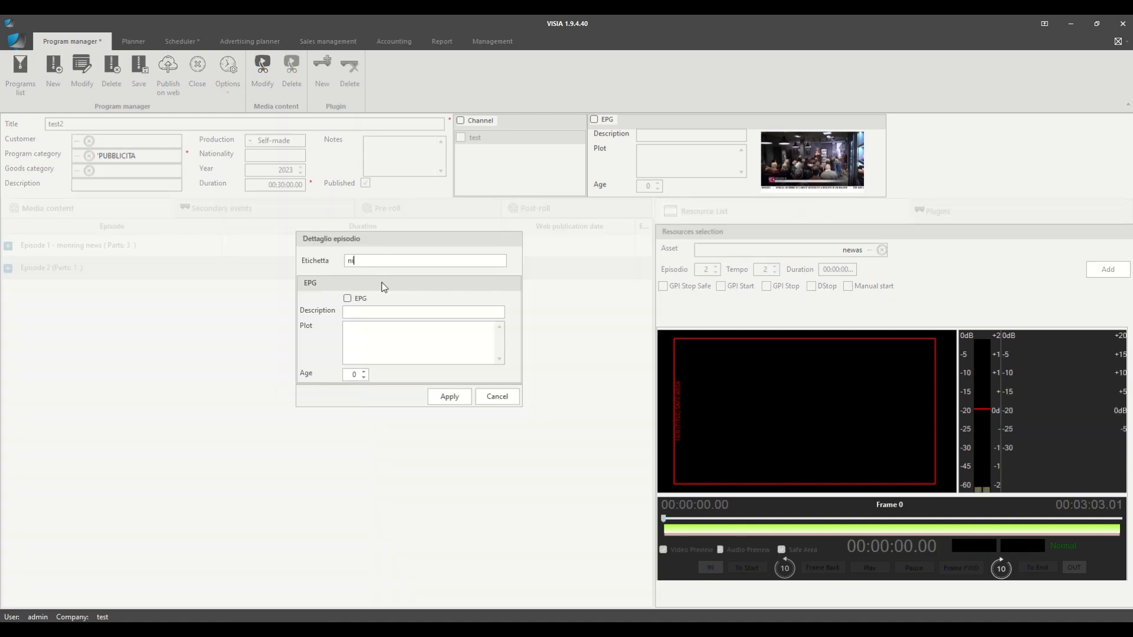
text(ght news)
key(Return)
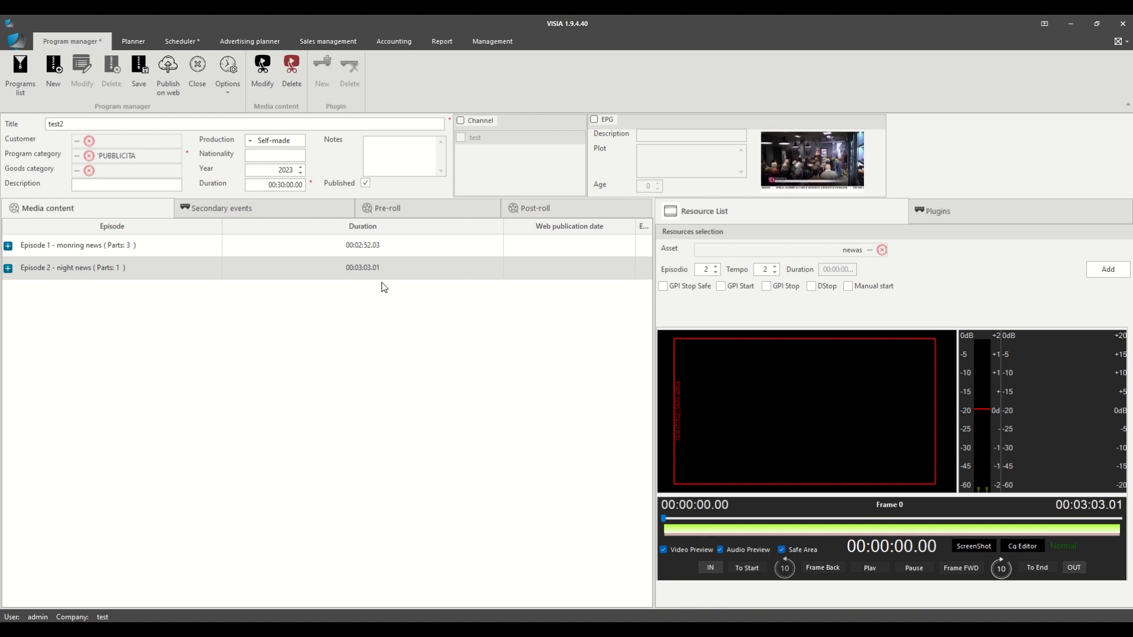
click(8, 268)
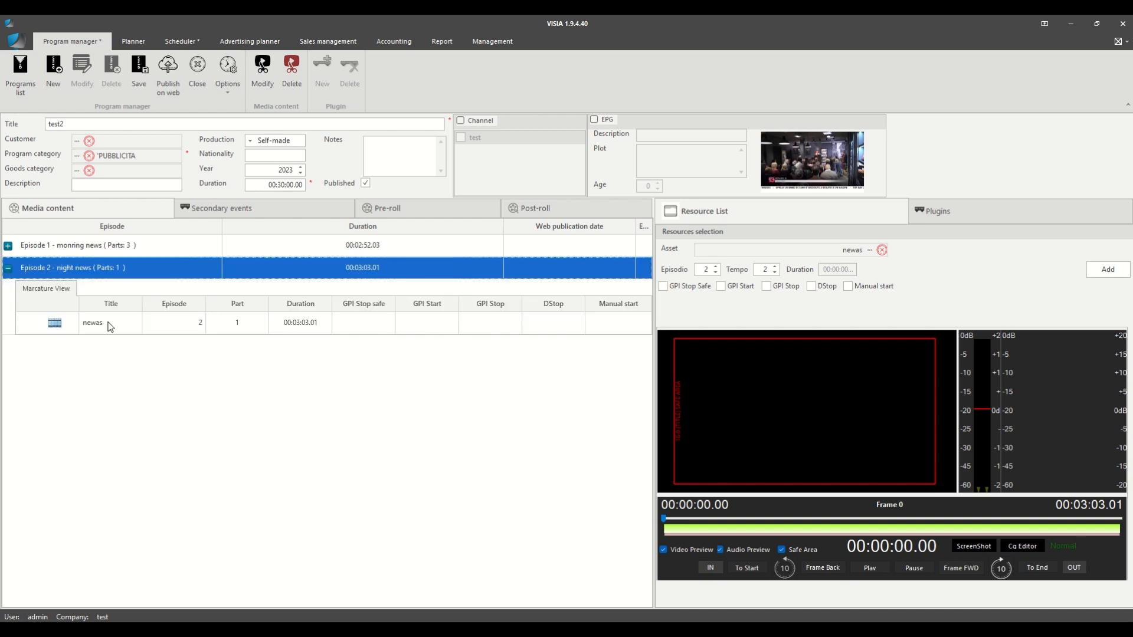
click(8, 246)
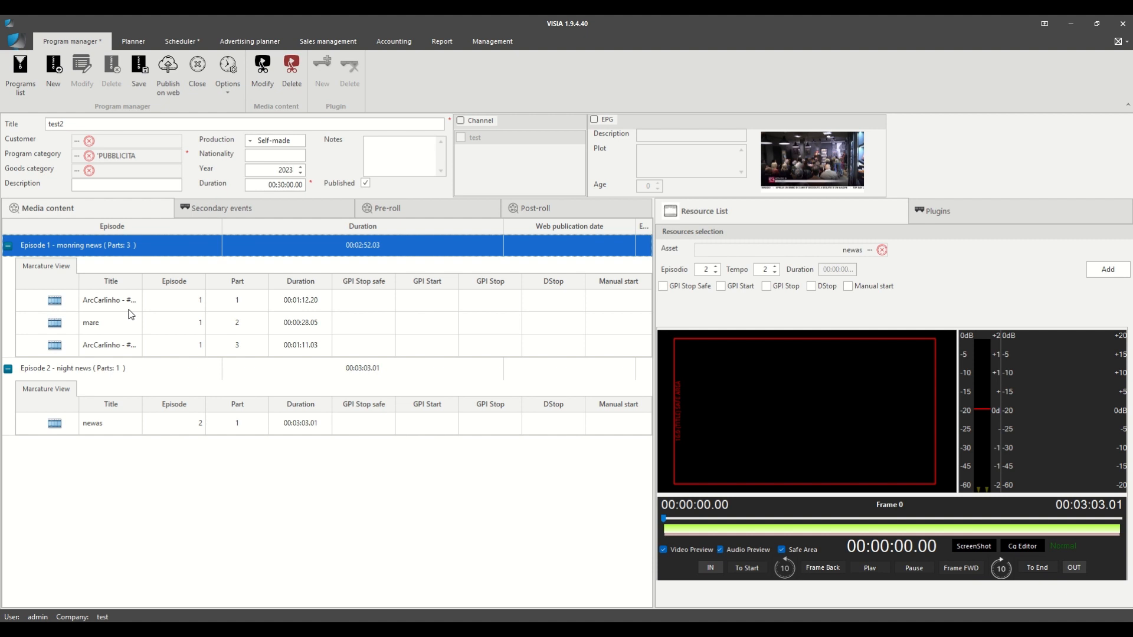
click(8, 246)
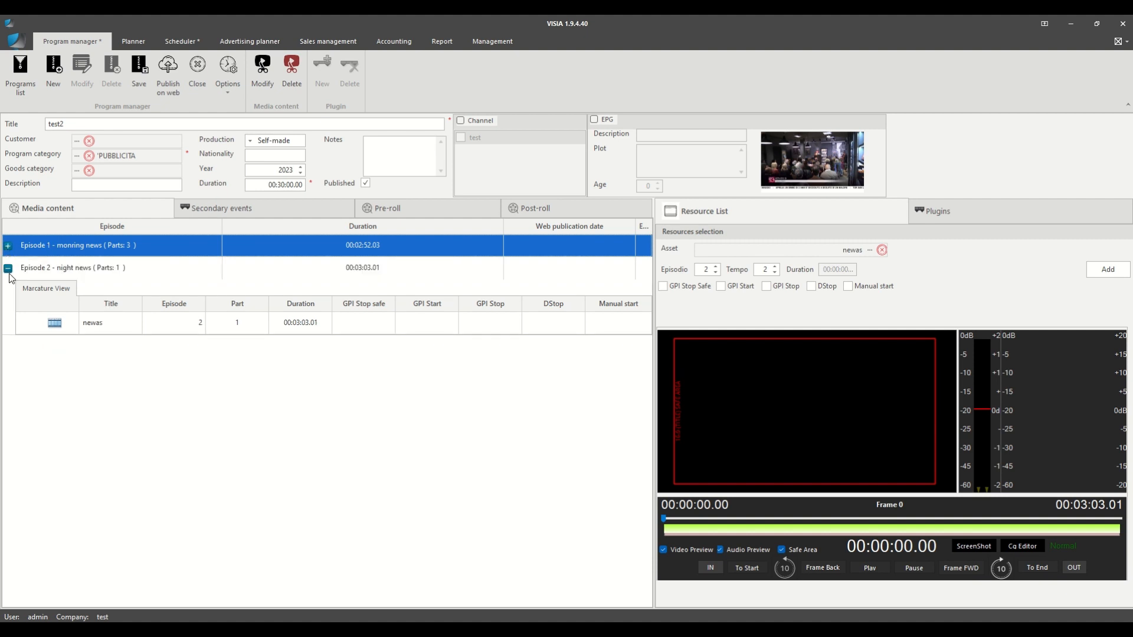
click(8, 270)
Add the asset "newas" to both the program's pre-roll and its post-roll.
click(422, 211)
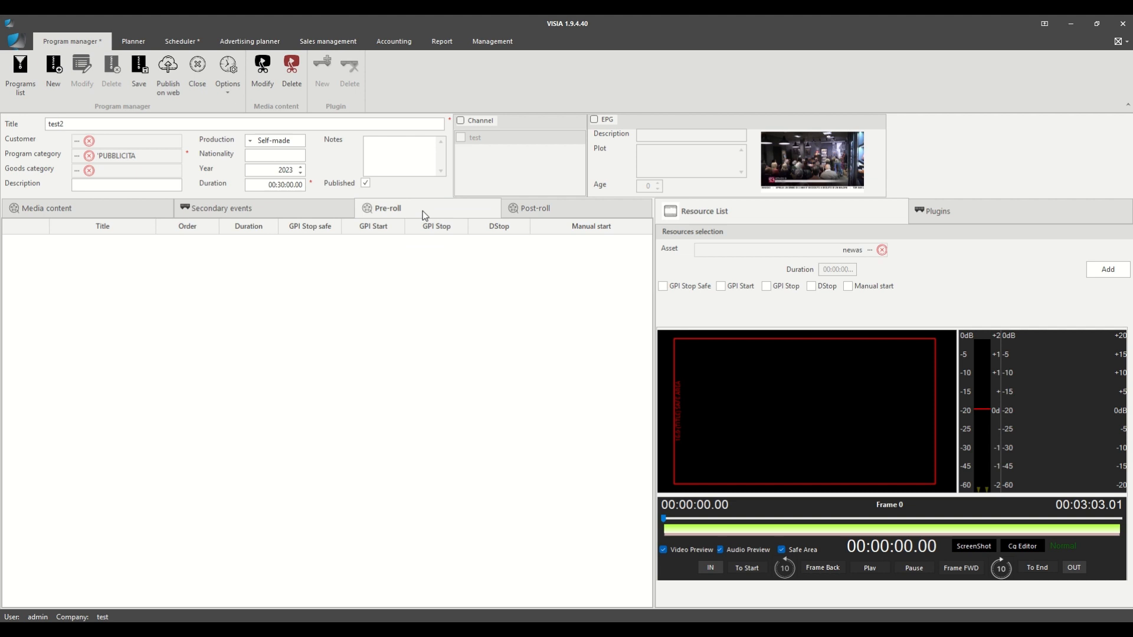
click(543, 213)
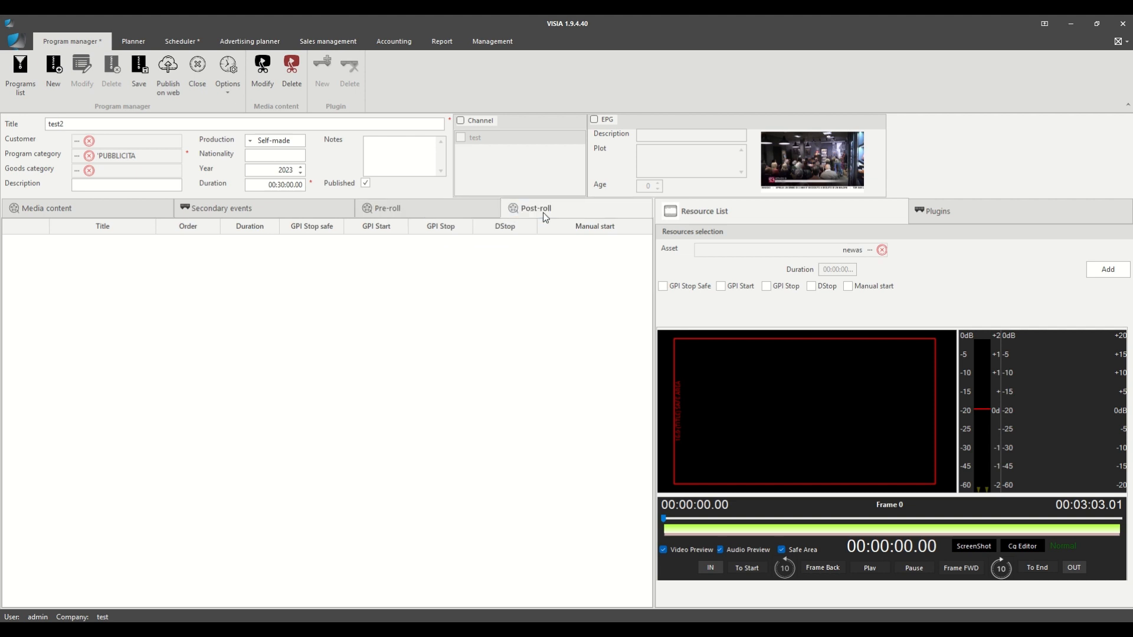
click(415, 211)
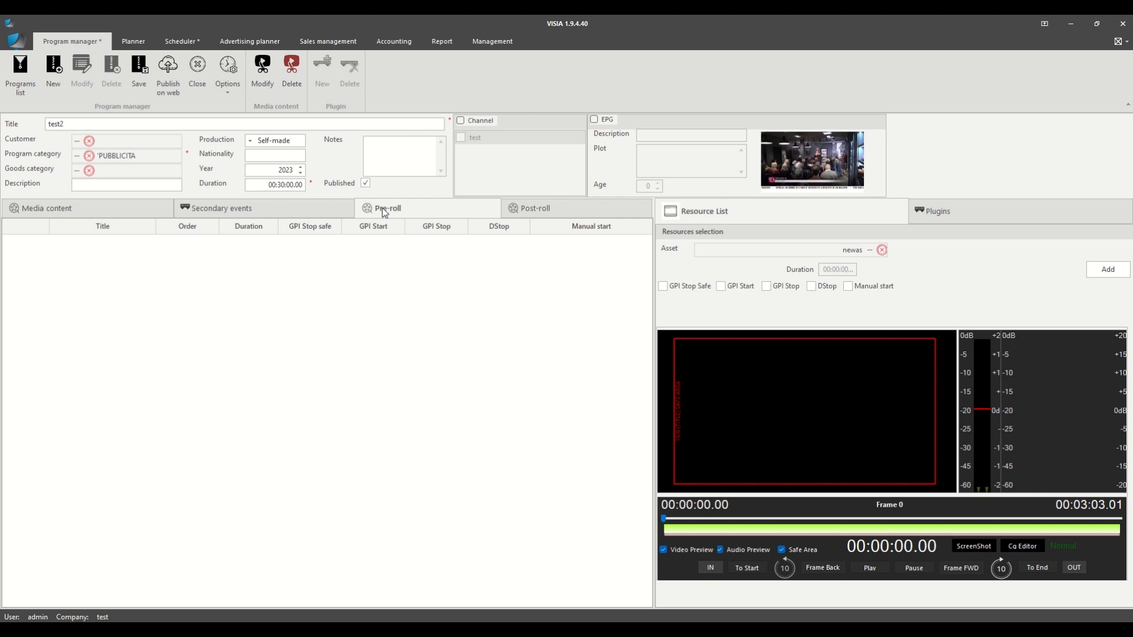
click(1106, 270)
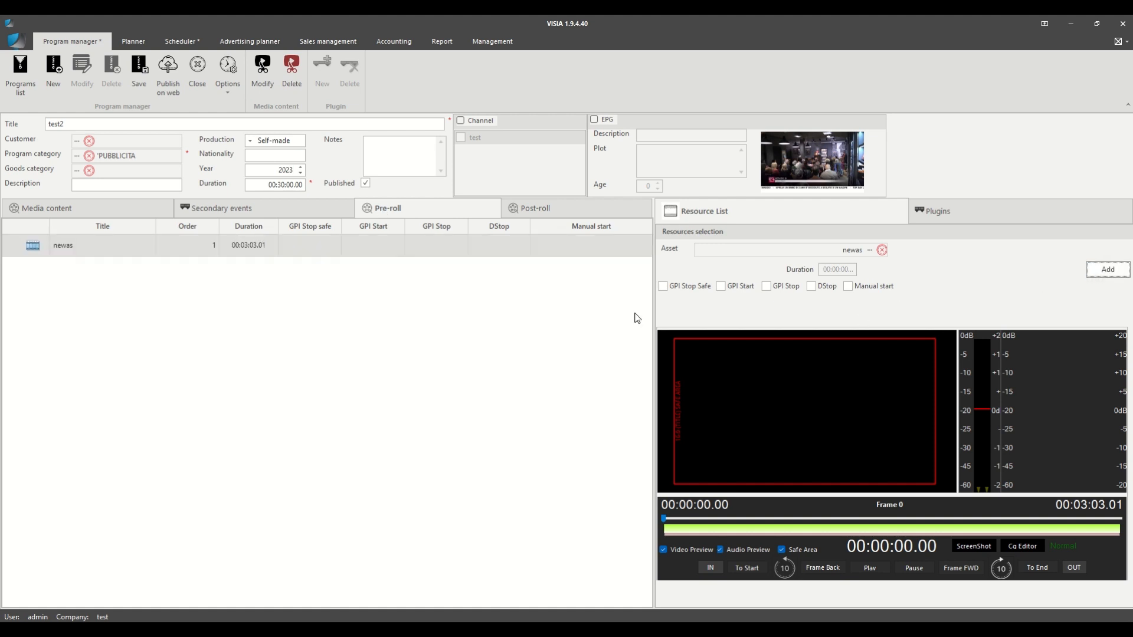
click(567, 212)
click(1107, 271)
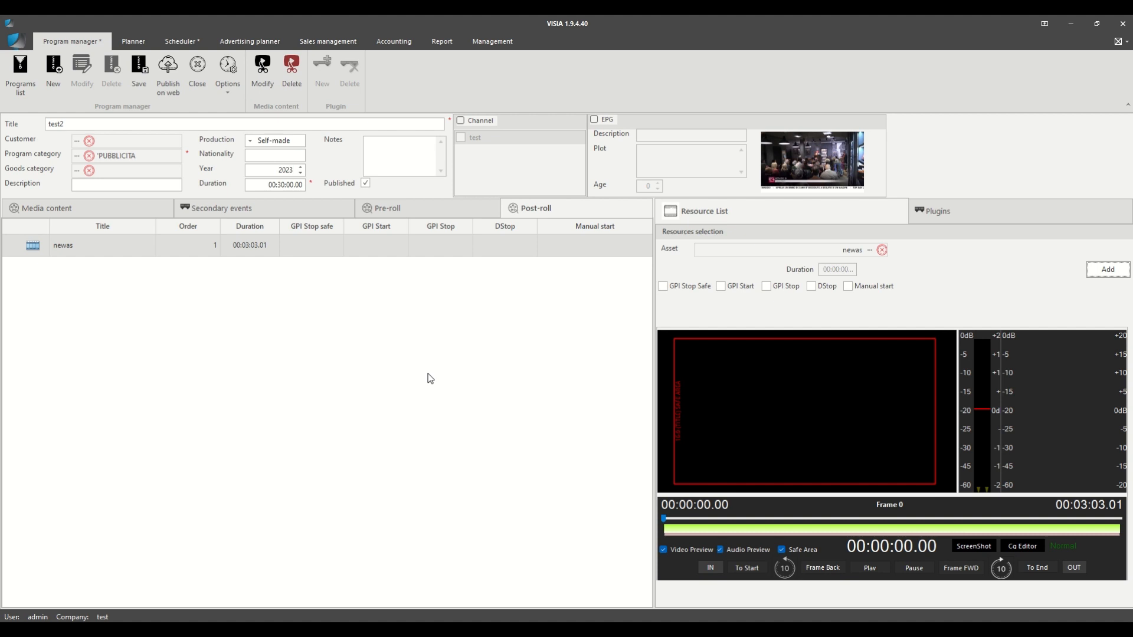
click(404, 205)
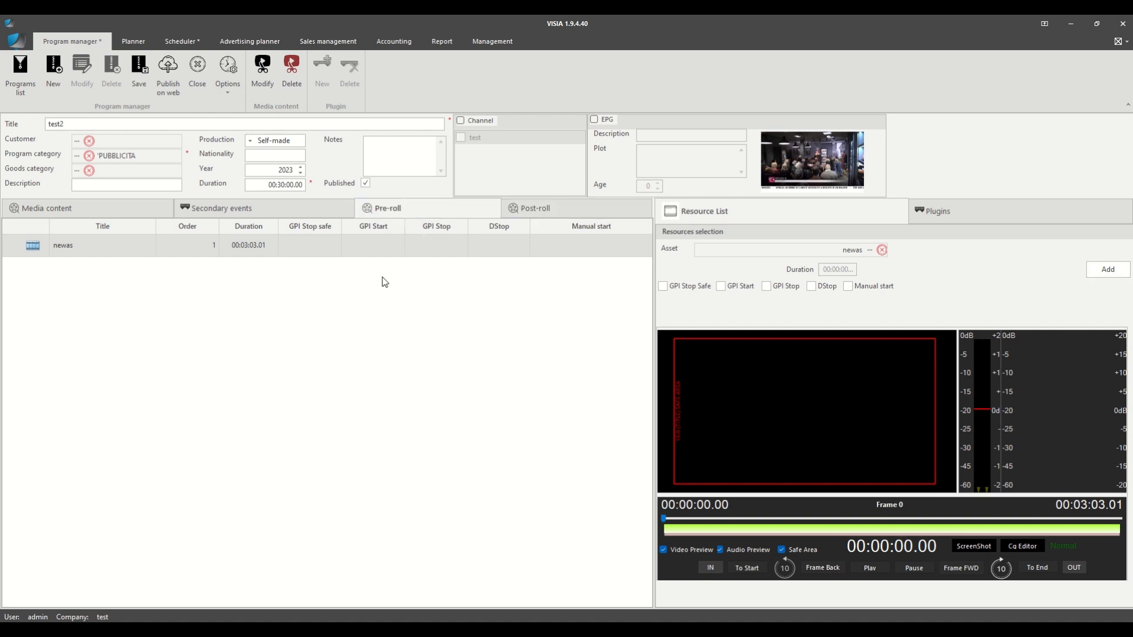